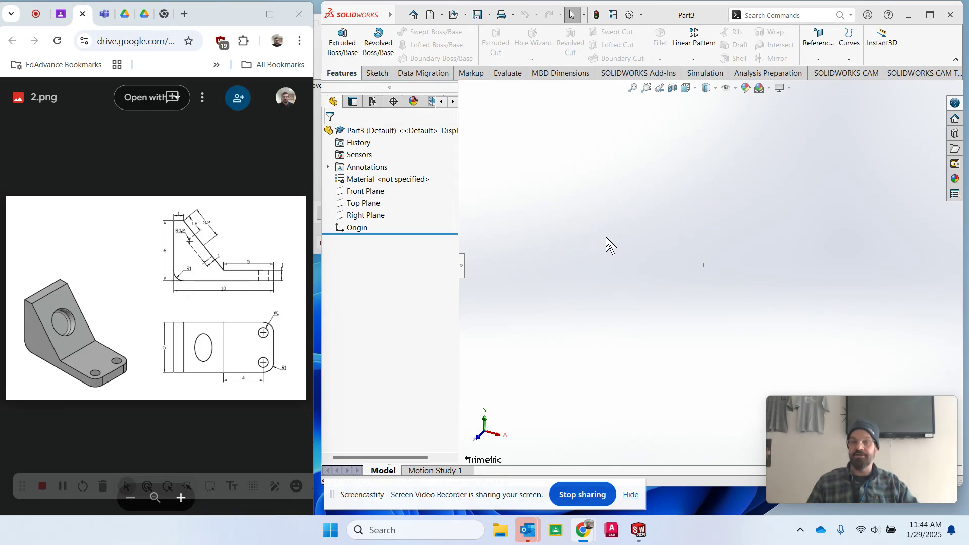
# Sketch a corner rectangle about 73 mm wide on the Top Plane, starting at the origin and extending up and to the right
pyautogui.click(551, 248)
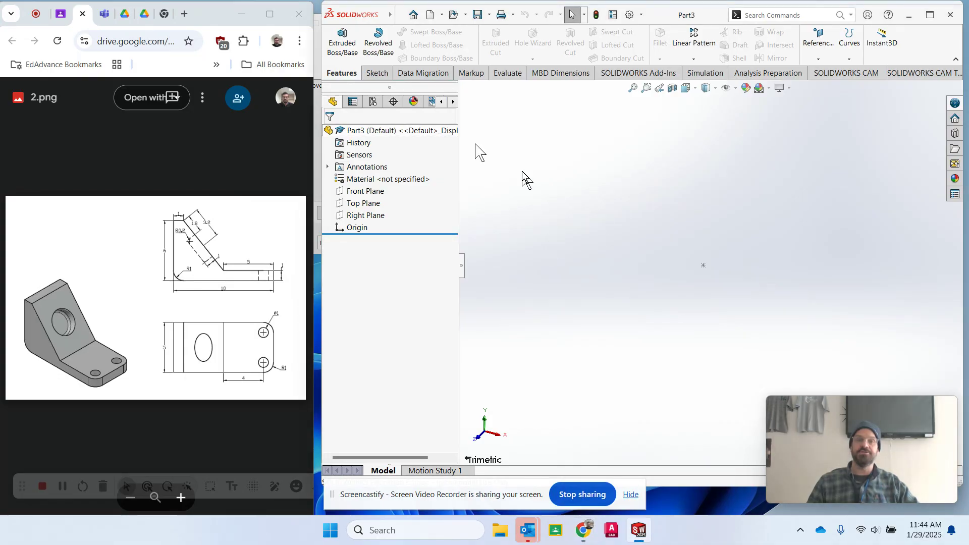
pyautogui.rightClick(364, 207)
pyautogui.click(373, 190)
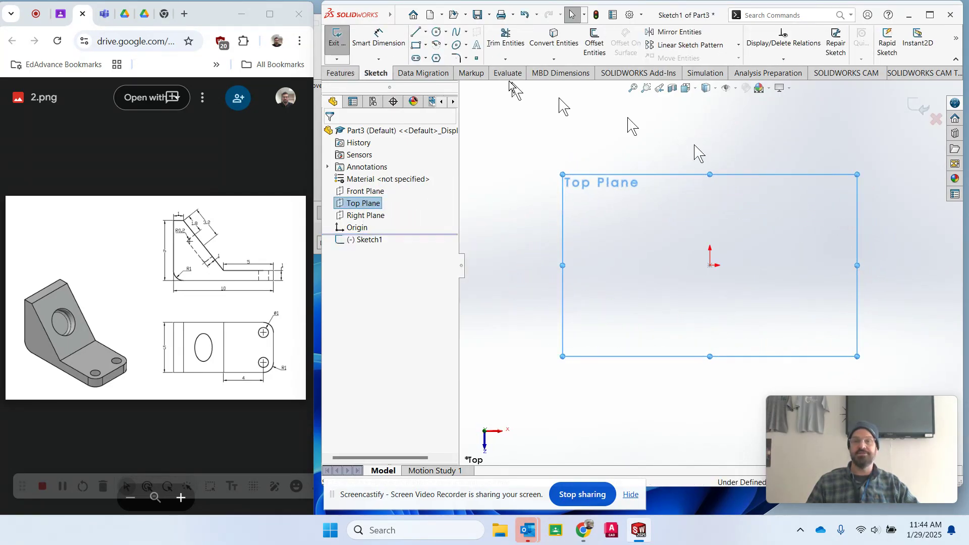
pyautogui.click(416, 45)
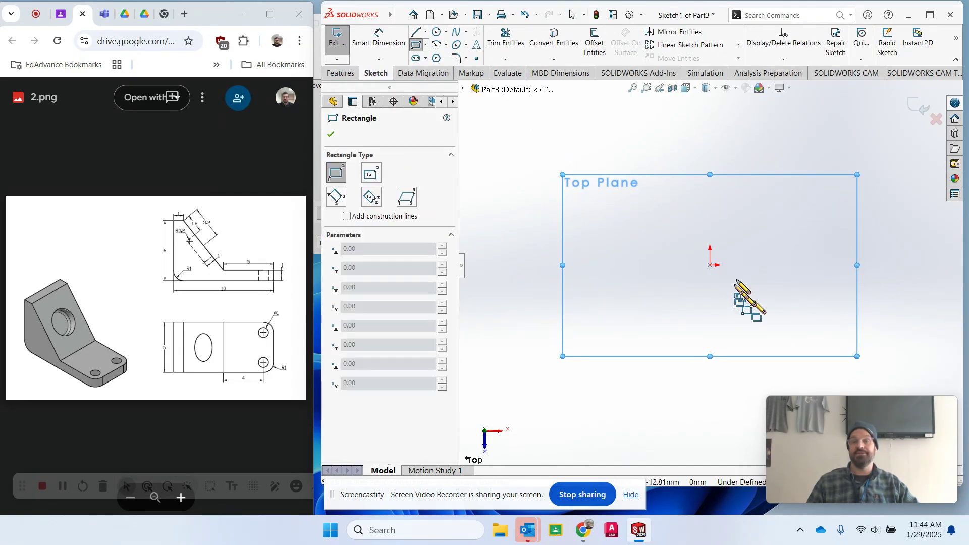
pyautogui.click(709, 266)
pyautogui.click(831, 164)
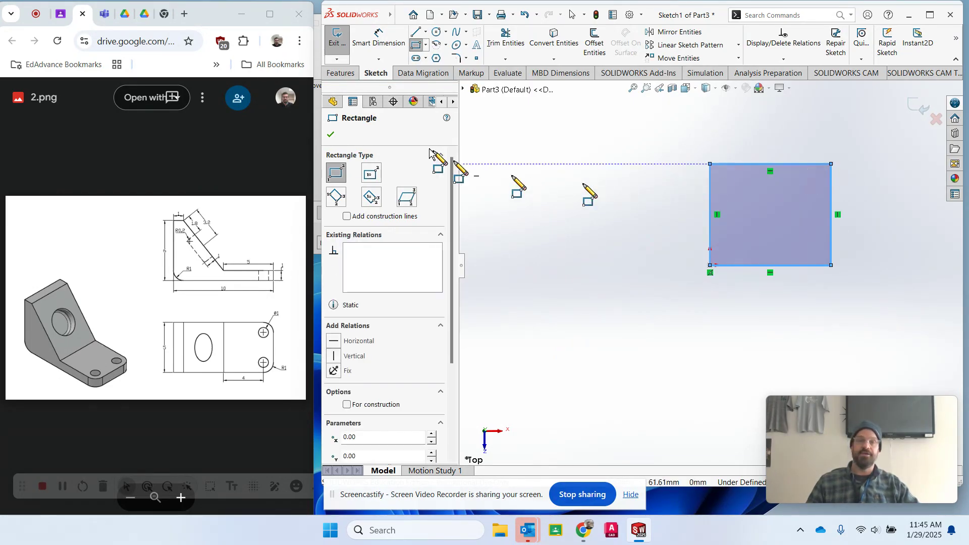
pyautogui.click(330, 134)
# Dimension the rectangle's lower horizontal edge to 15 mm
pyautogui.click(369, 48)
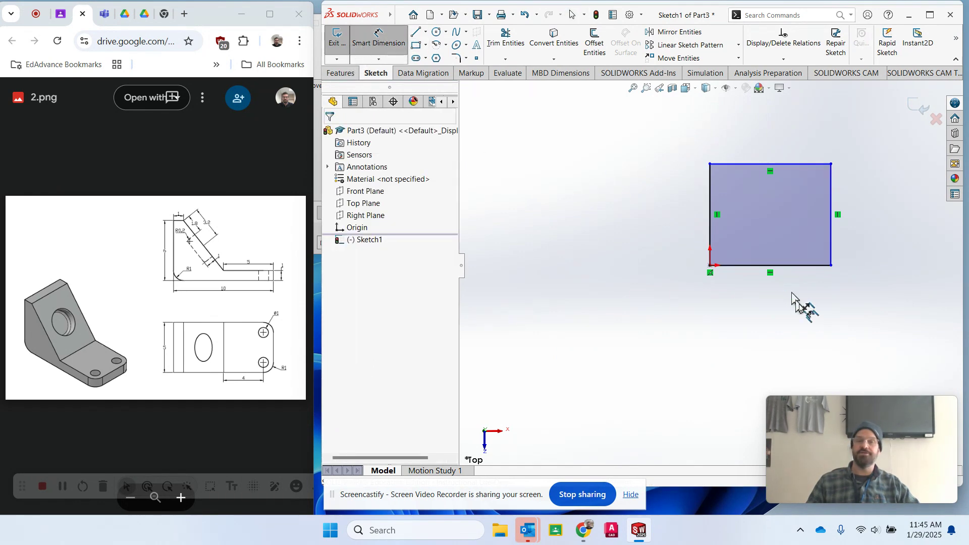
pyautogui.click(804, 265)
pyautogui.click(780, 328)
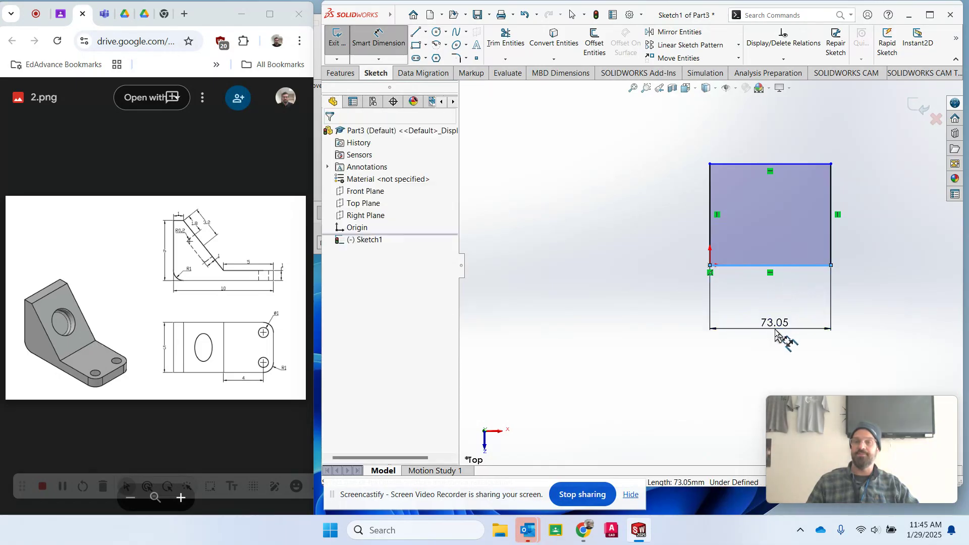
pyautogui.write('15')
pyautogui.press('Return')
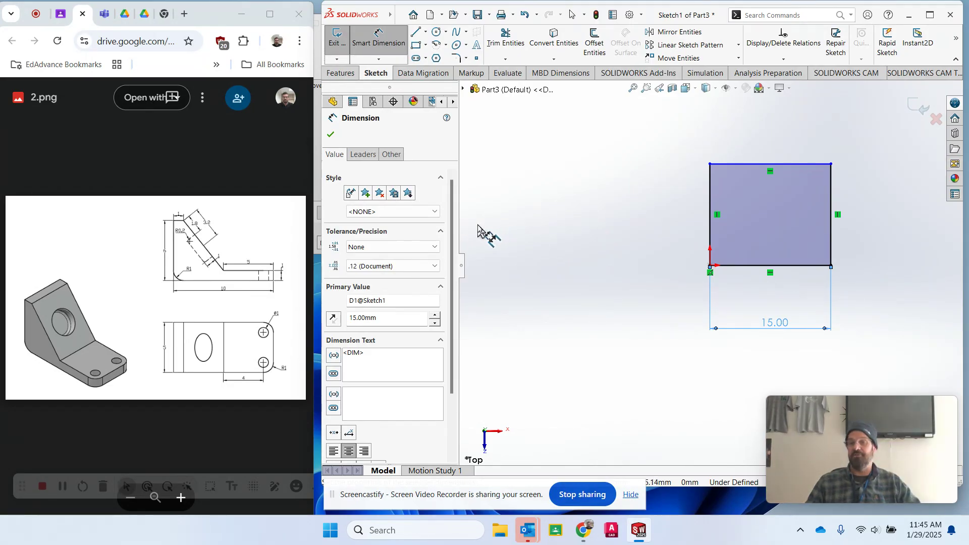
pyautogui.click(330, 134)
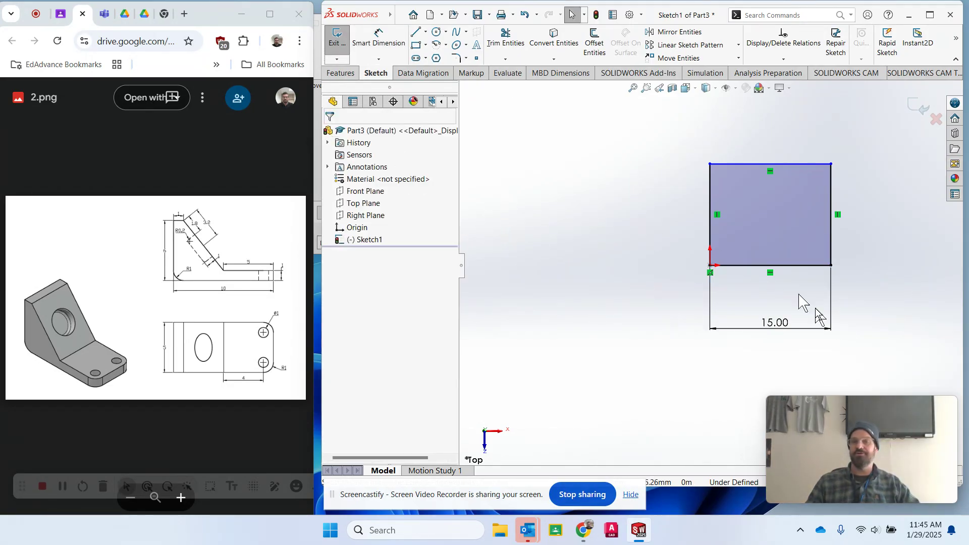
# Add an Equal relation between the rectangle's lower and left edges to make it a square
pyautogui.click(817, 268)
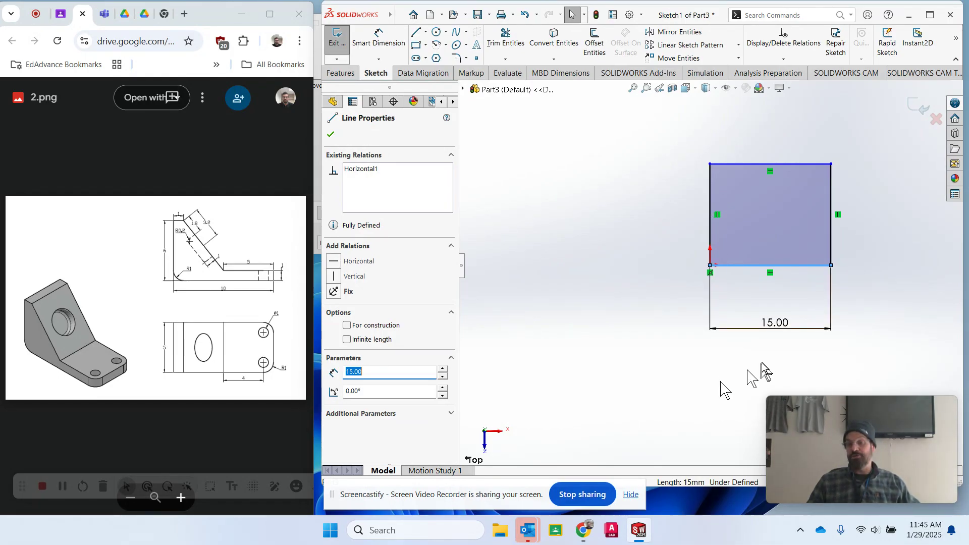
pyautogui.keyDown('ctrl'); pyautogui.click(709, 199); pyautogui.keyUp('ctrl')
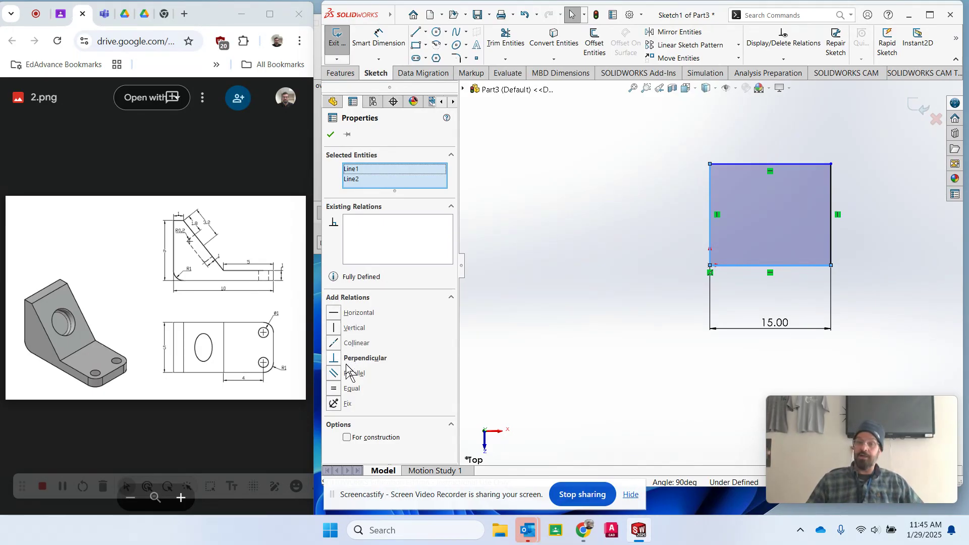
pyautogui.click(336, 389)
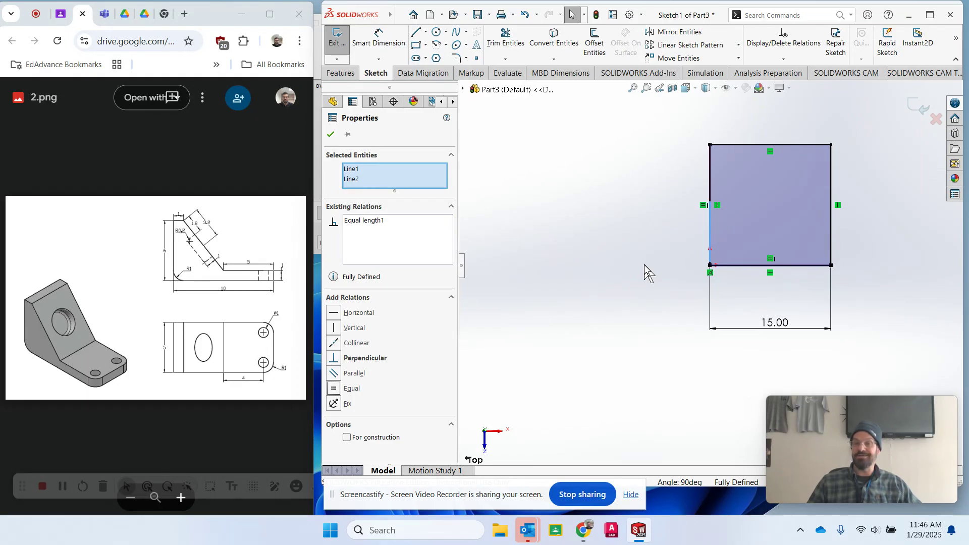
pyautogui.click(331, 133)
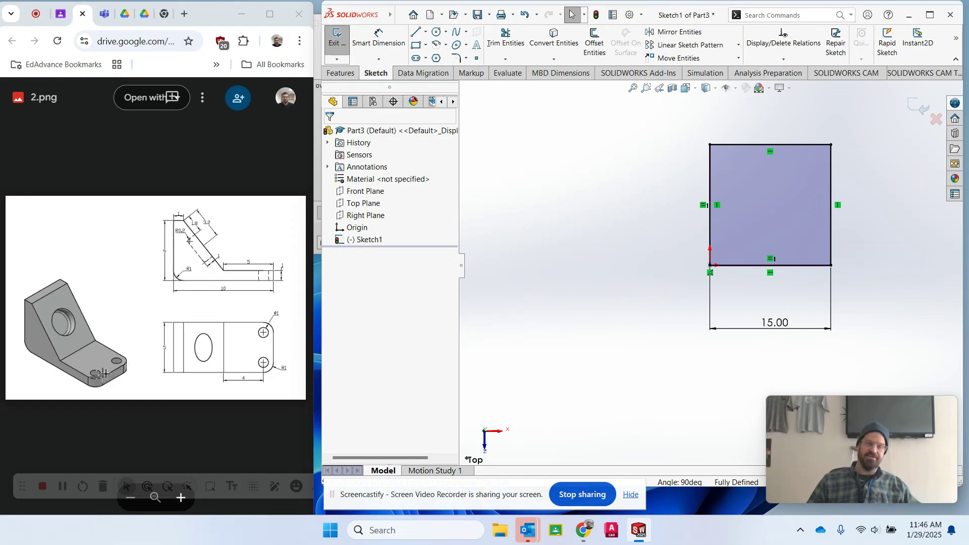
# Sketch a circle with a radius of about 2.1 mm inside the square near its upper-left corner
pyautogui.click(437, 32)
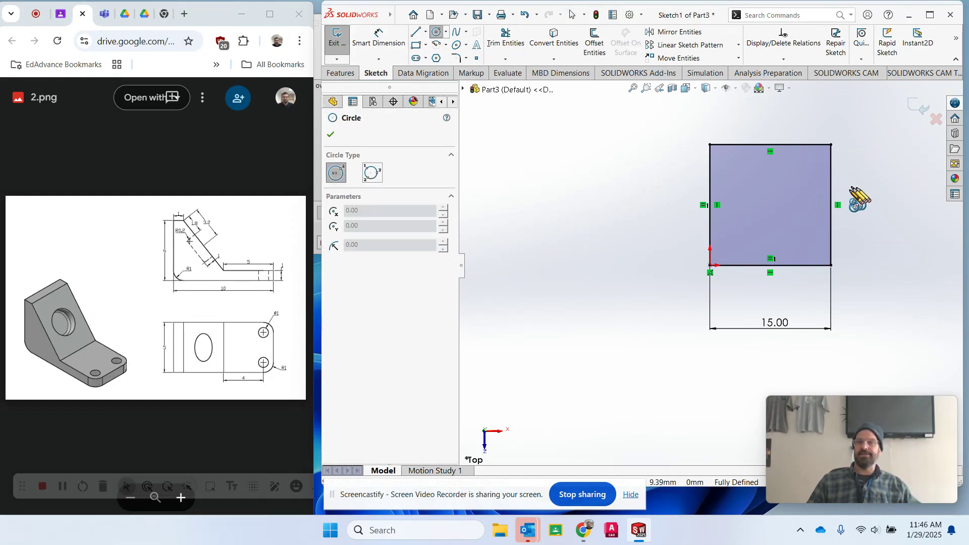
pyautogui.click(732, 171)
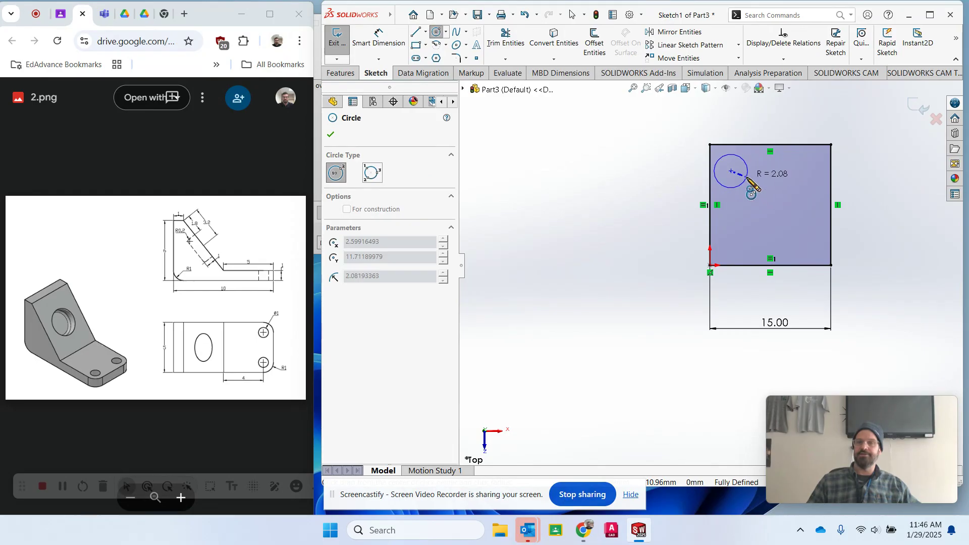
pyautogui.click(747, 180)
pyautogui.press('Escape')
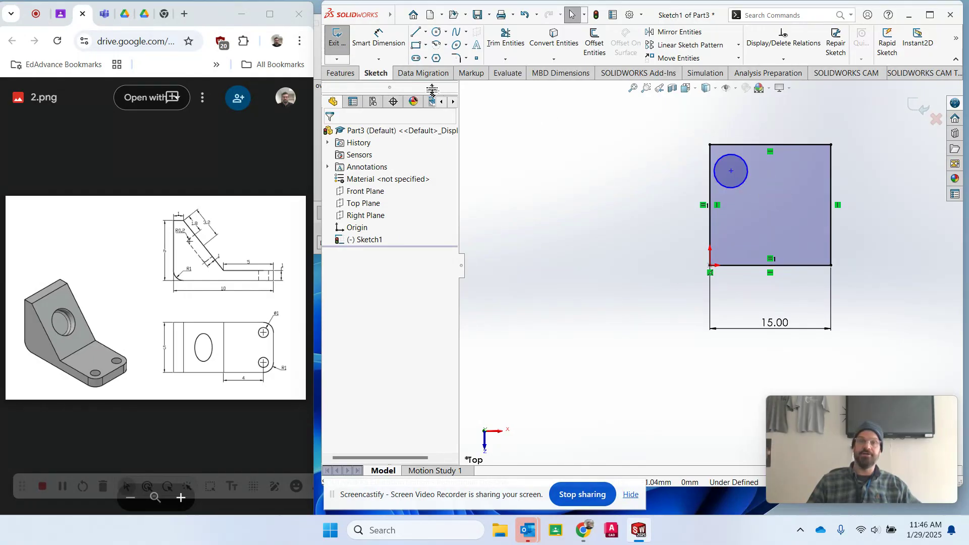
# Dimension the circle's diameter to 5 mm
pyautogui.click(379, 40)
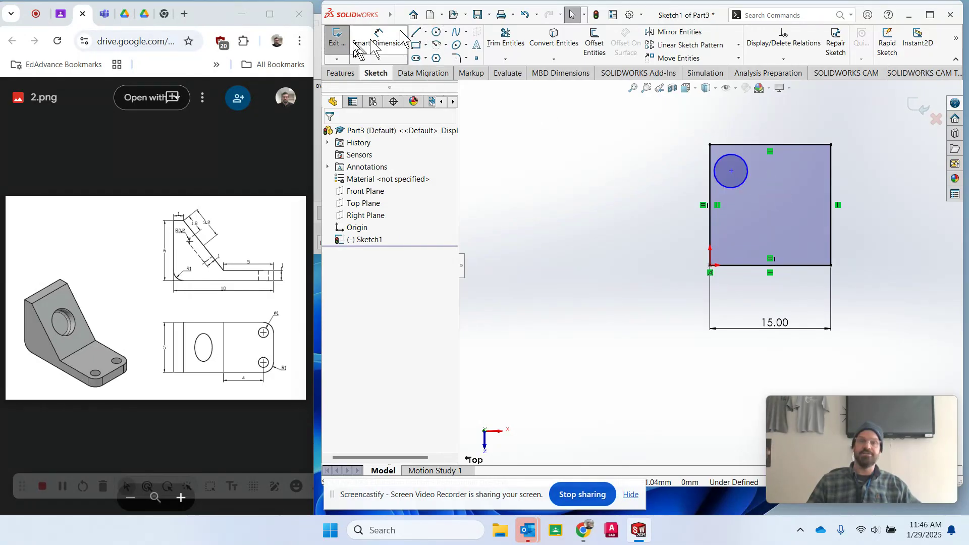
pyautogui.click(721, 184)
pyautogui.click(652, 172)
pyautogui.write('5')
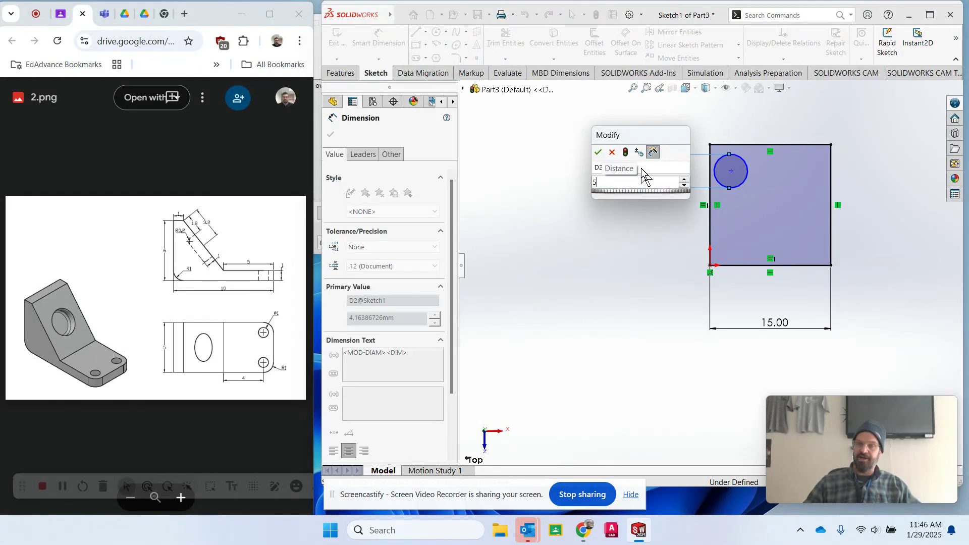
pyautogui.press('Return')
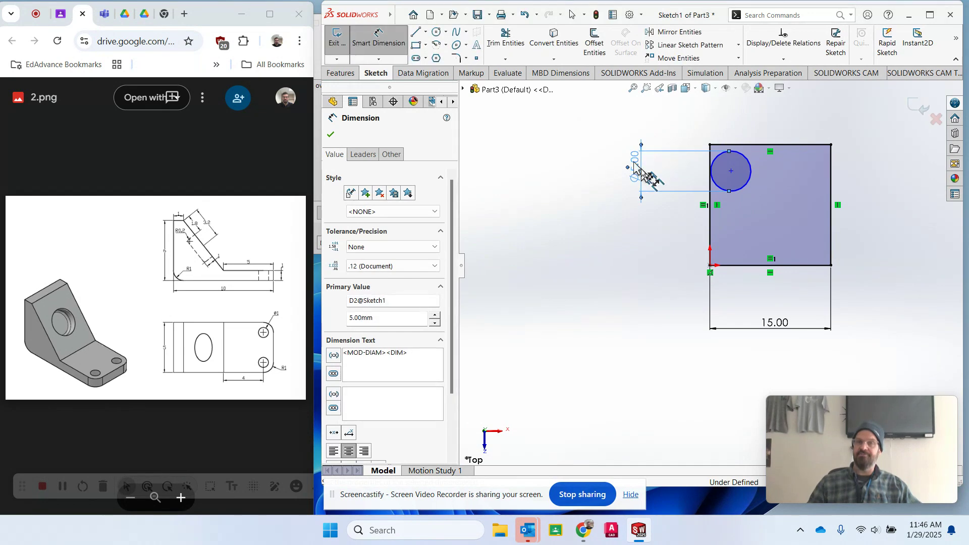
# Dimension the horizontal distance from the circle's centre to the square's upper-left corner as 3 mm
pyautogui.click(732, 172)
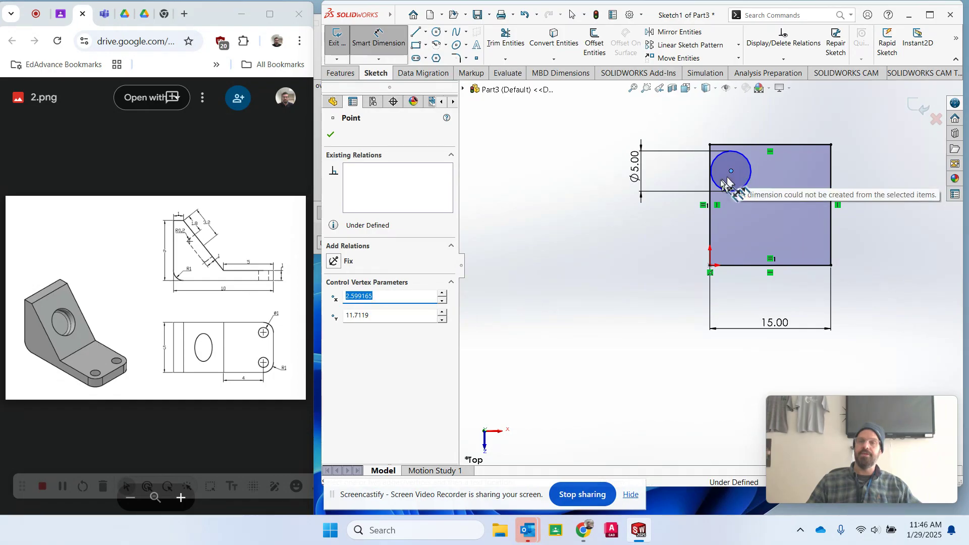
pyautogui.click(596, 265)
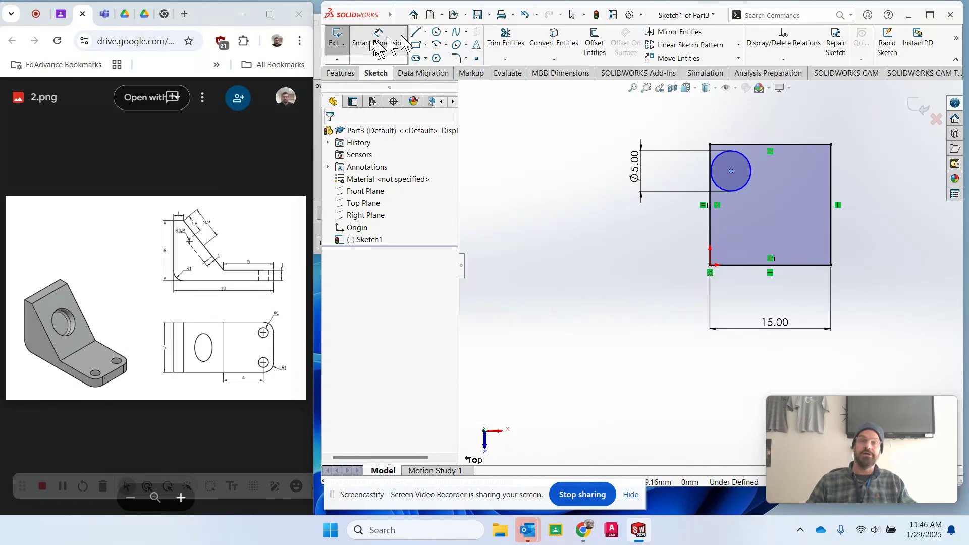
pyautogui.click(731, 172)
pyautogui.click(710, 145)
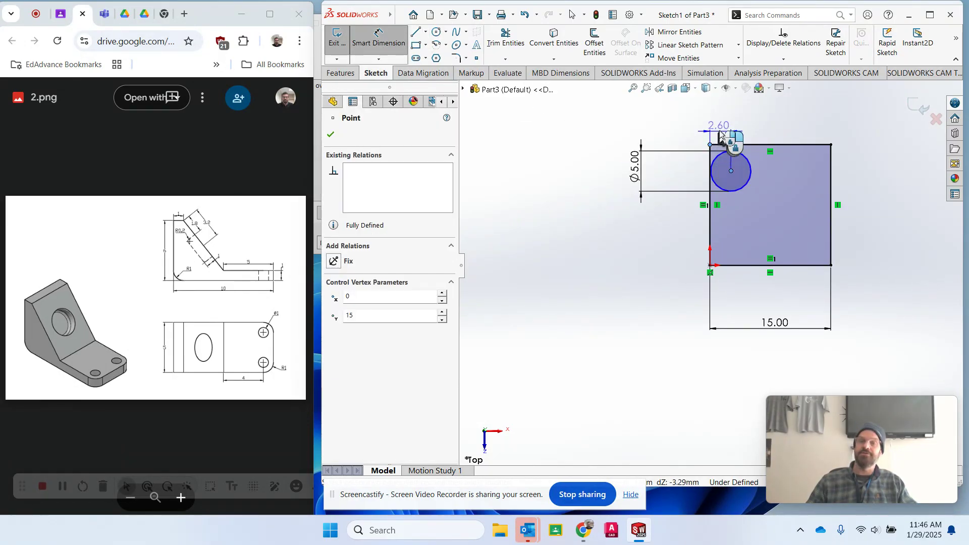
pyautogui.click(729, 122)
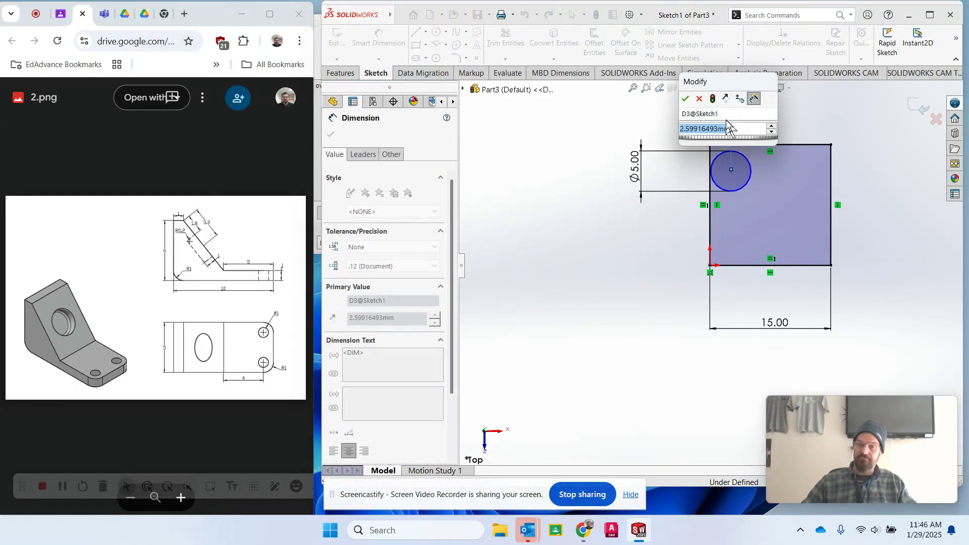
pyautogui.write('3')
pyautogui.press('Return')
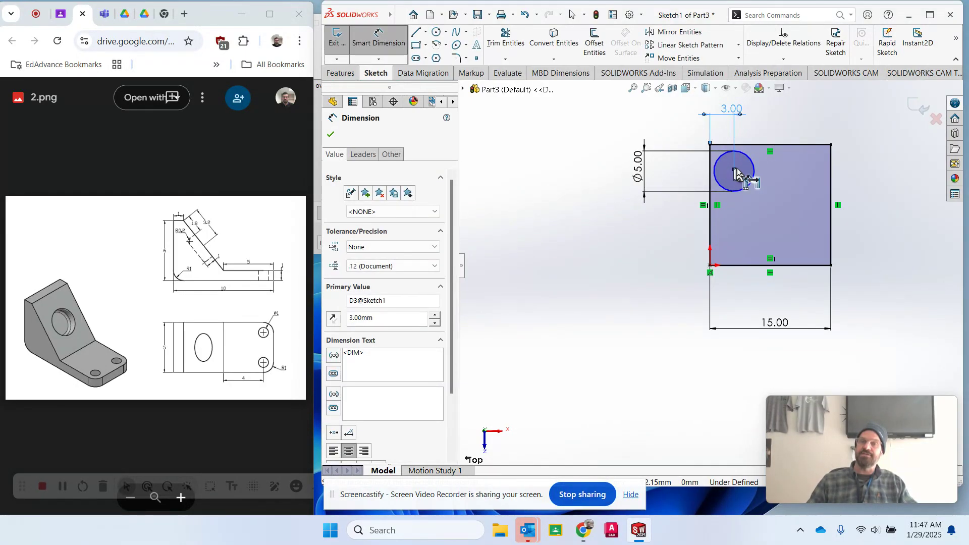
pyautogui.press('Escape')
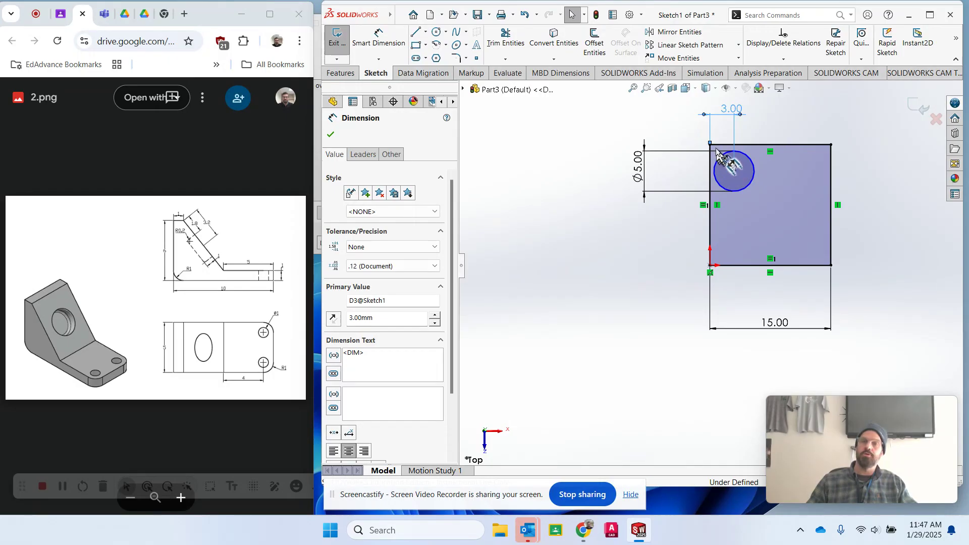
pyautogui.click(376, 37)
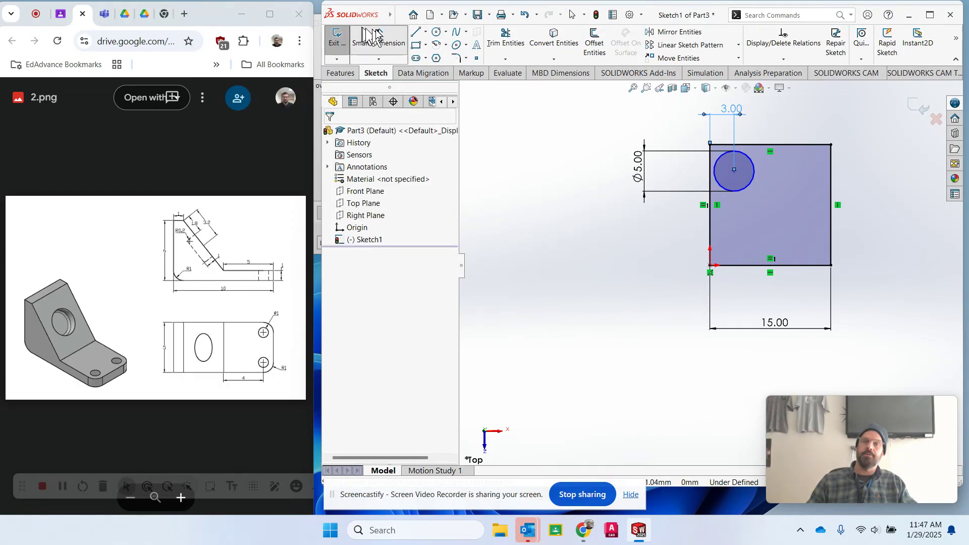
pyautogui.press('Escape')
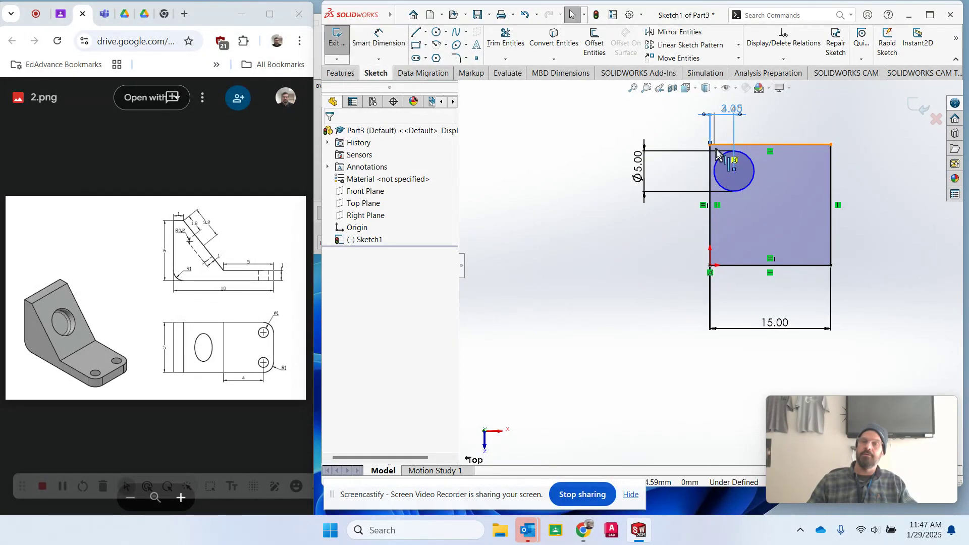
pyautogui.click(733, 170)
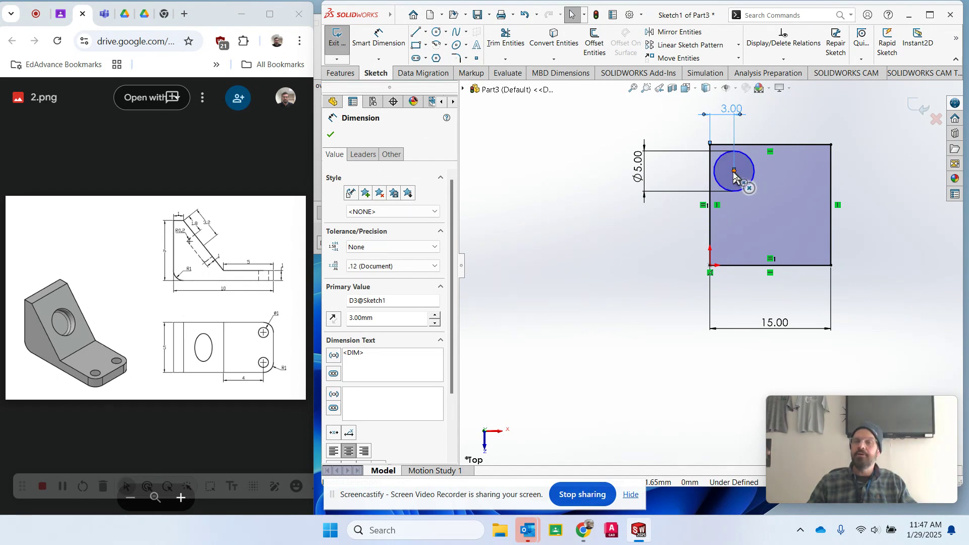
pyautogui.click(734, 171)
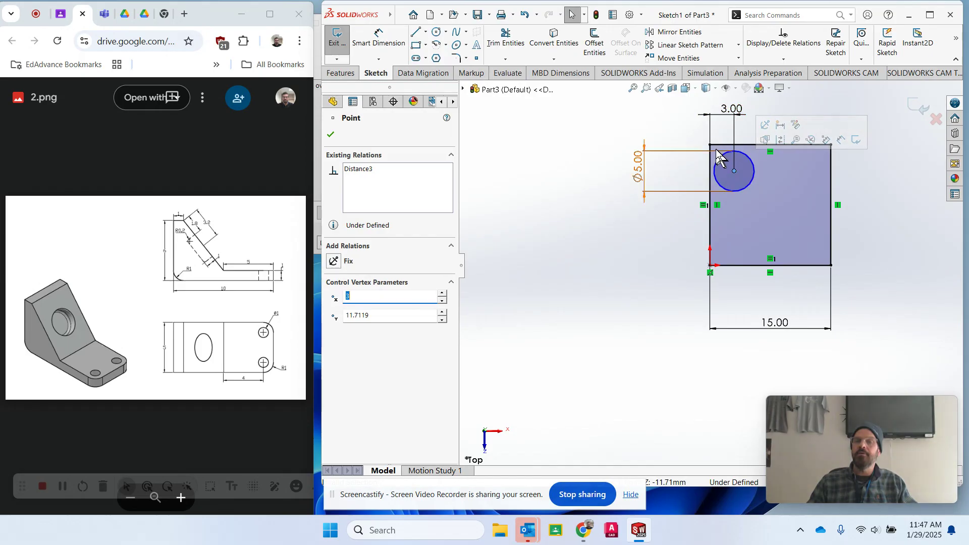
# Dimension the vertical distance from the circle's centre to the square's upper-left corner as 5 mm
pyautogui.click(401, 41)
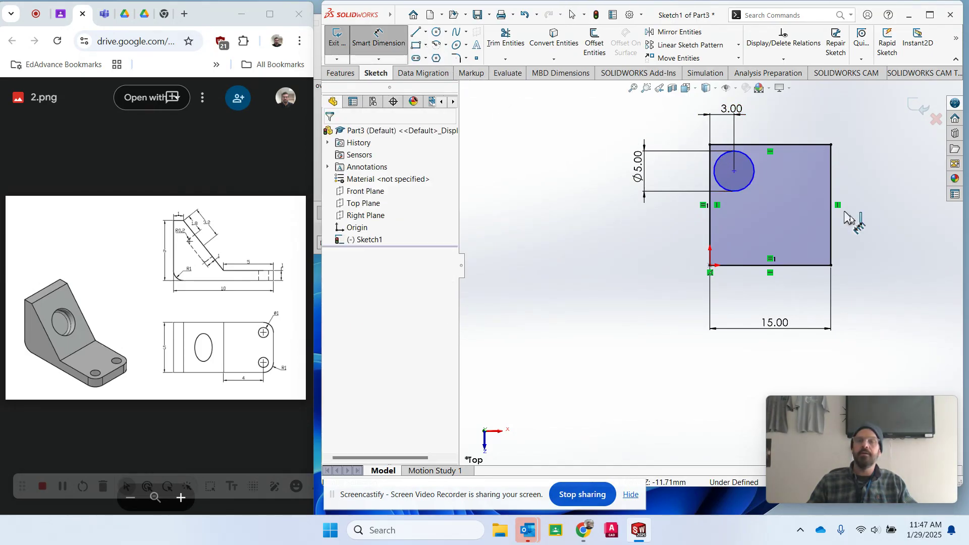
pyautogui.click(734, 171)
pyautogui.click(710, 145)
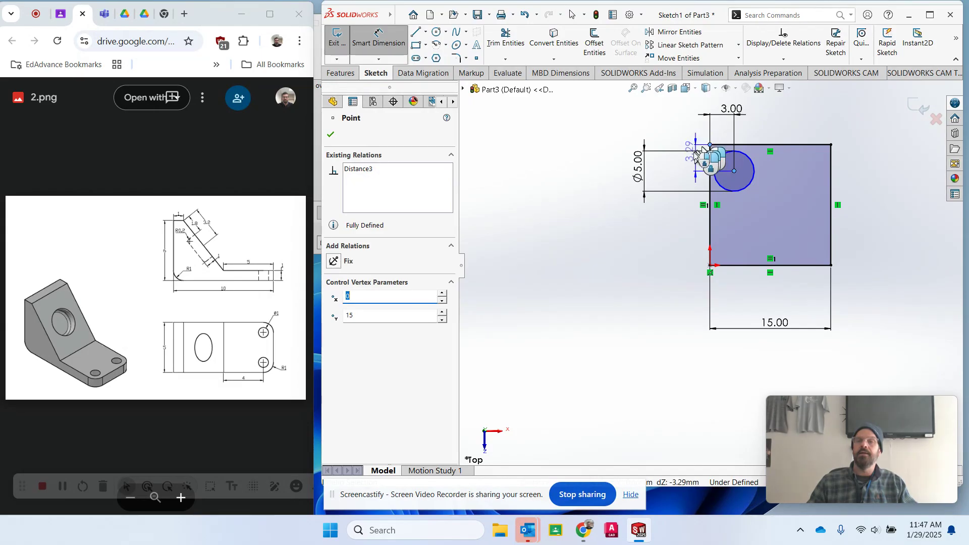
pyautogui.click(659, 167)
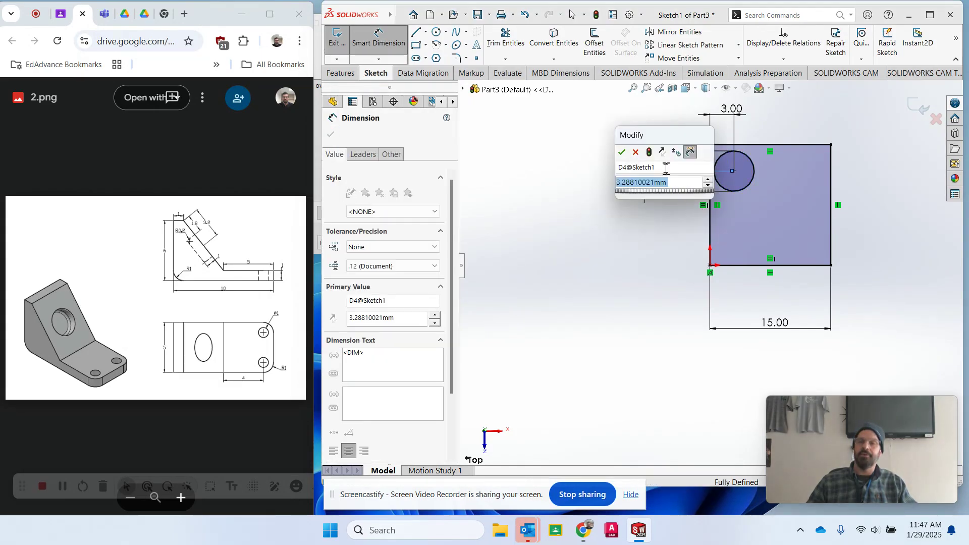
pyautogui.write('5')
pyautogui.press('Return')
pyautogui.press('Escape')
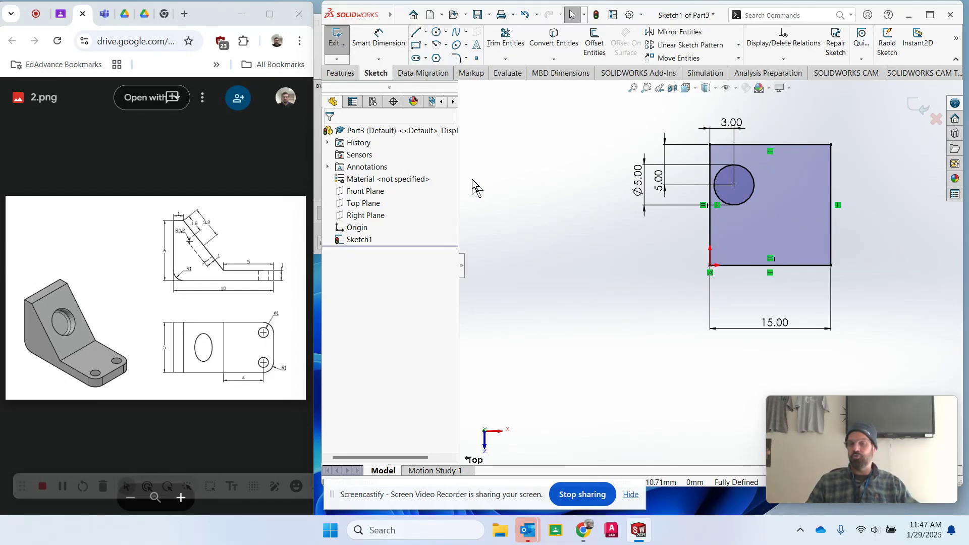
# Extrude the square with its circular hole to a blind depth of 10 mm
pyautogui.click(344, 74)
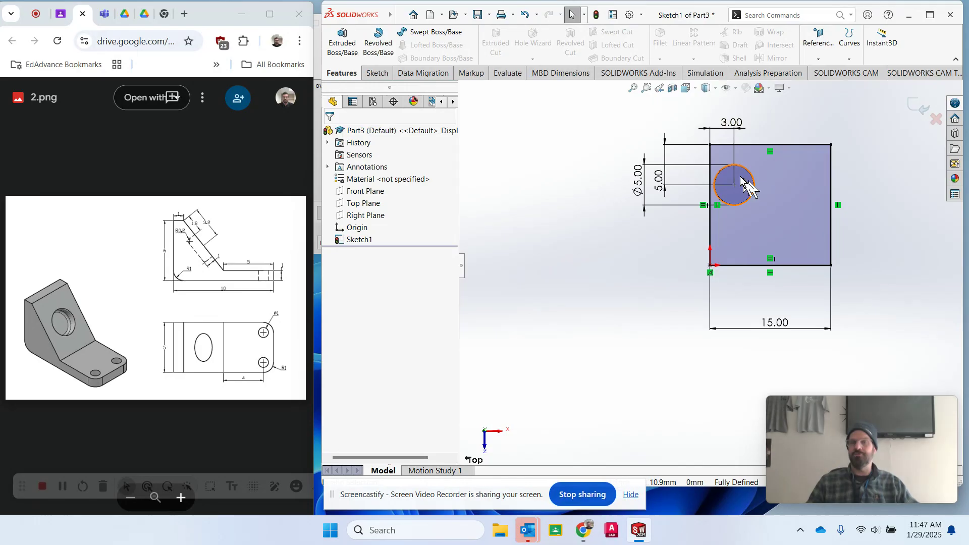
pyautogui.click(353, 44)
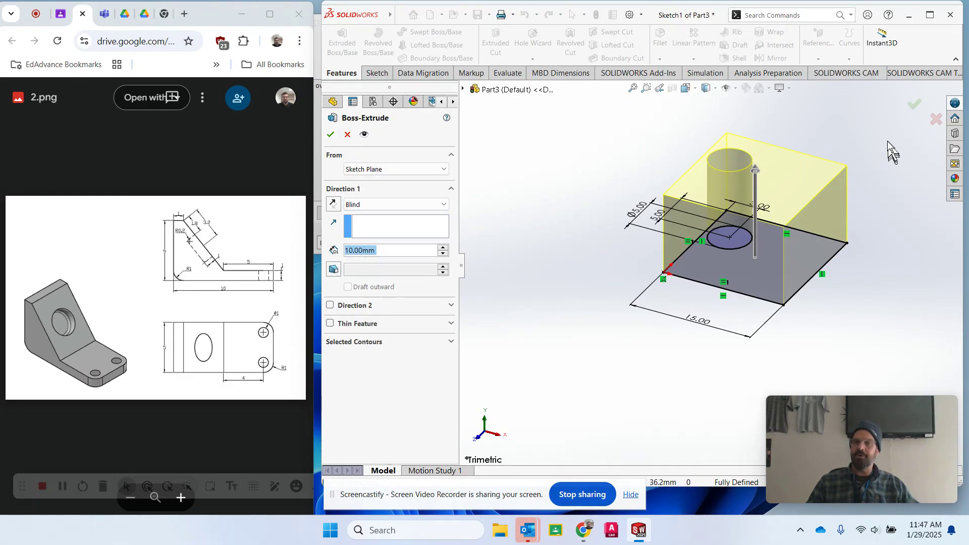
pyautogui.moveTo(862, 129)
pyautogui.mouseDown(button='middle')
pyautogui.moveTo(860, 230)
pyautogui.moveTo(873, 157)
pyautogui.mouseUp(button='middle')
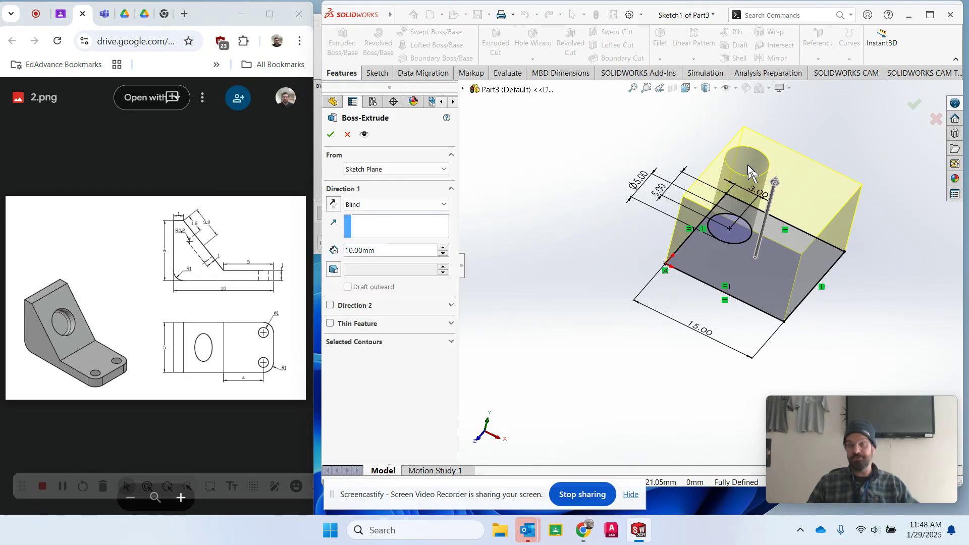
pyautogui.click(331, 135)
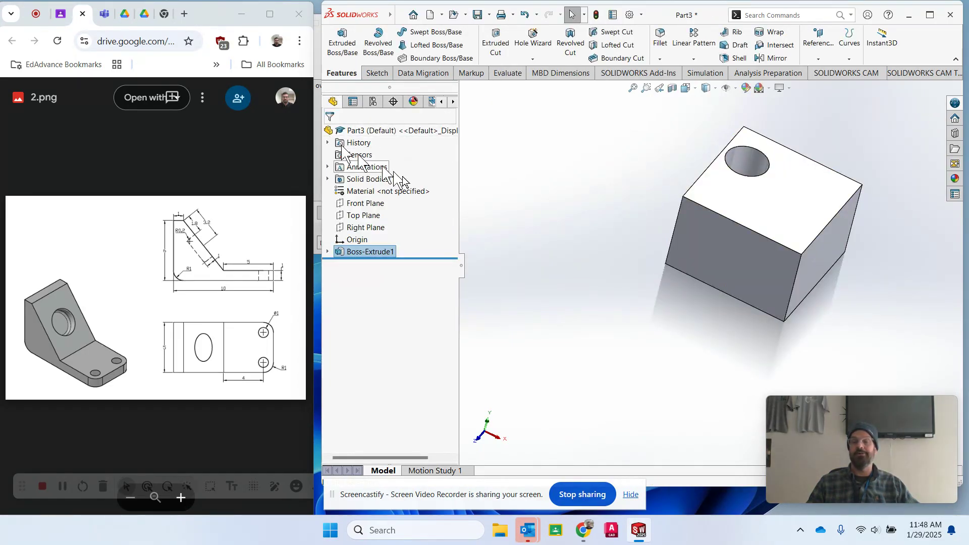
# Start a sketch on the block's top face and sketch a circle with a radius of about 1.7 mm beside the existing hole
pyautogui.moveTo(858, 158); pyautogui.dragTo(835, 227, button='middle')
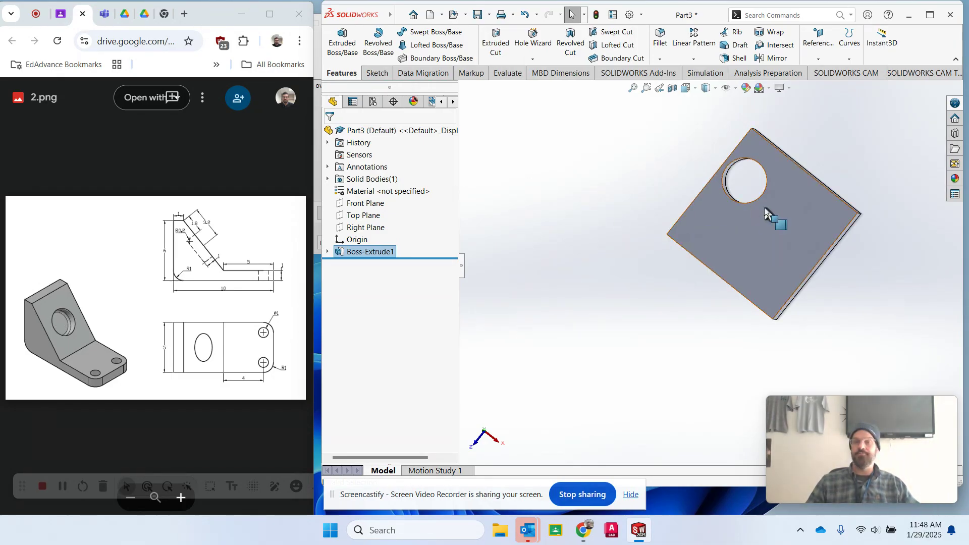
pyautogui.rightClick(759, 245)
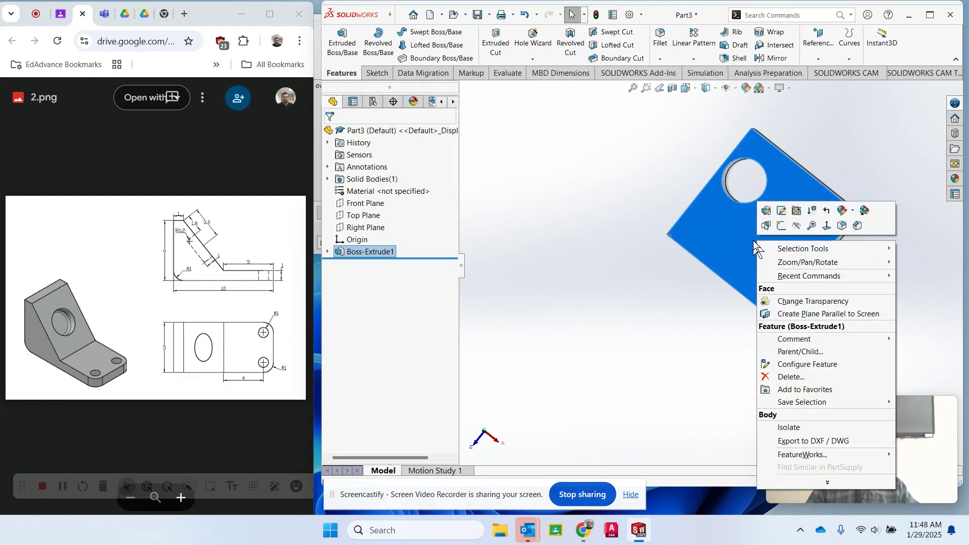
pyautogui.click(780, 226)
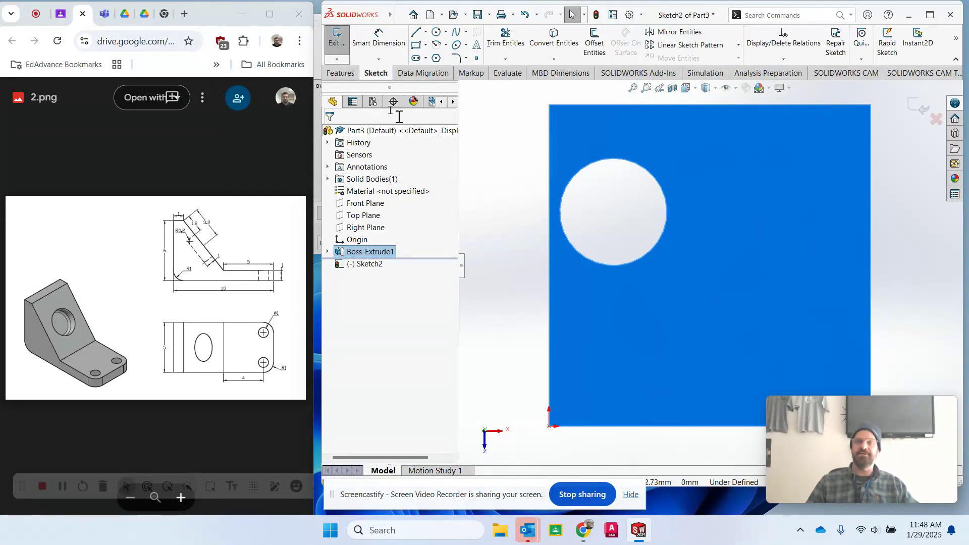
pyautogui.click(437, 33)
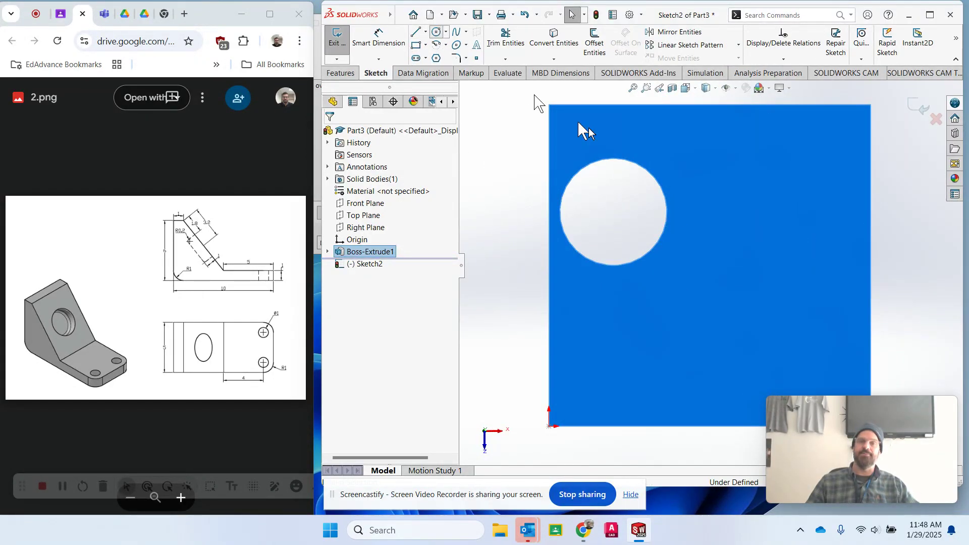
pyautogui.click(758, 267)
pyautogui.click(789, 286)
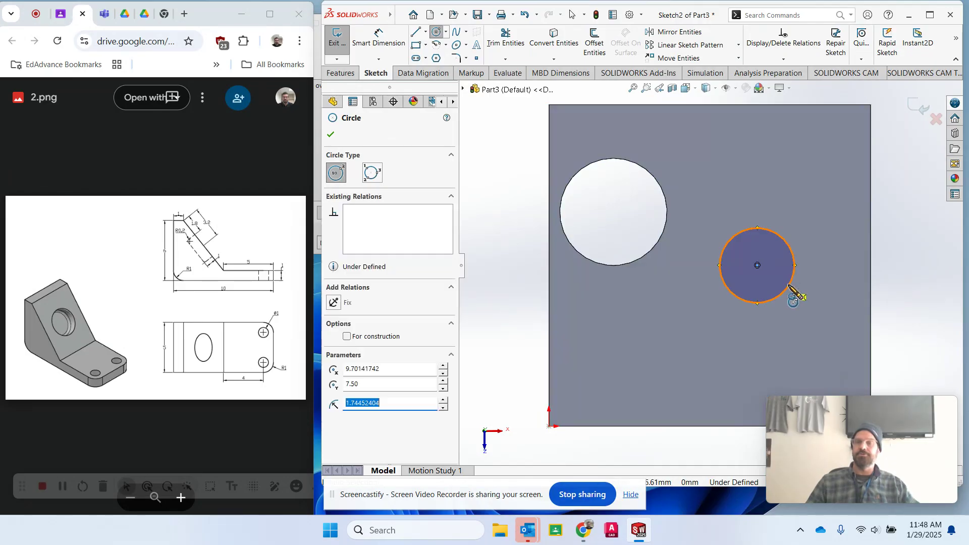
pyautogui.press('Escape')
# Dimension the new circle's diameter to 4 mm
pyautogui.click(370, 48)
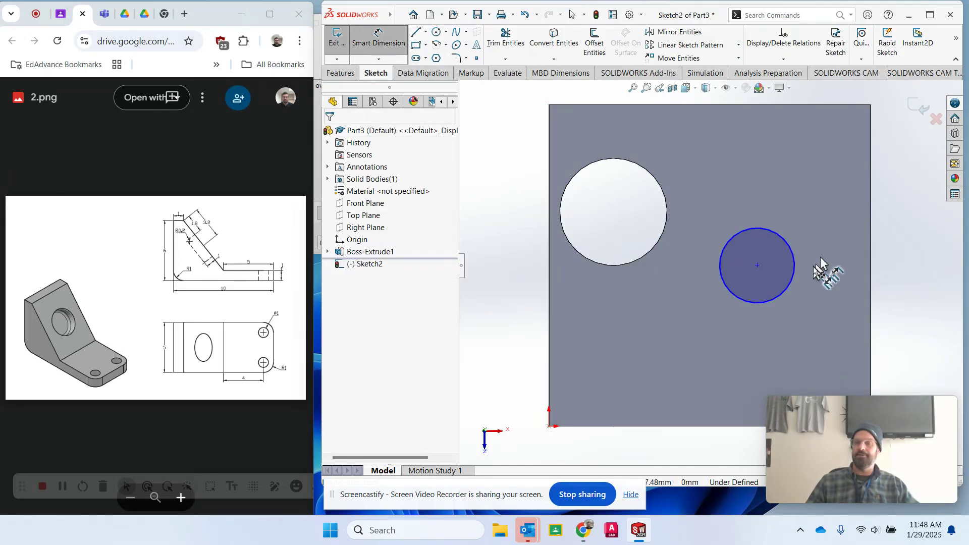
pyautogui.click(794, 273)
pyautogui.click(892, 266)
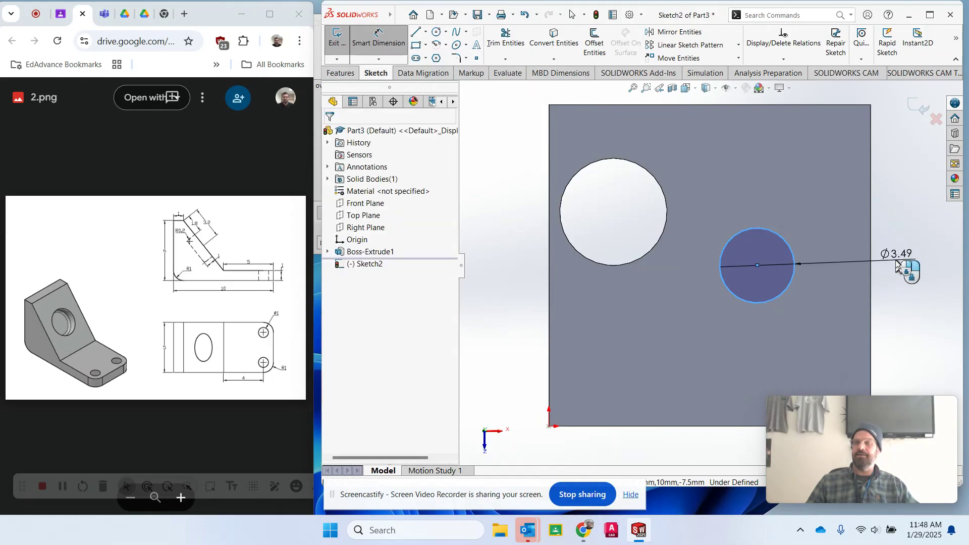
pyautogui.write('4.00mm')
pyautogui.press('Return')
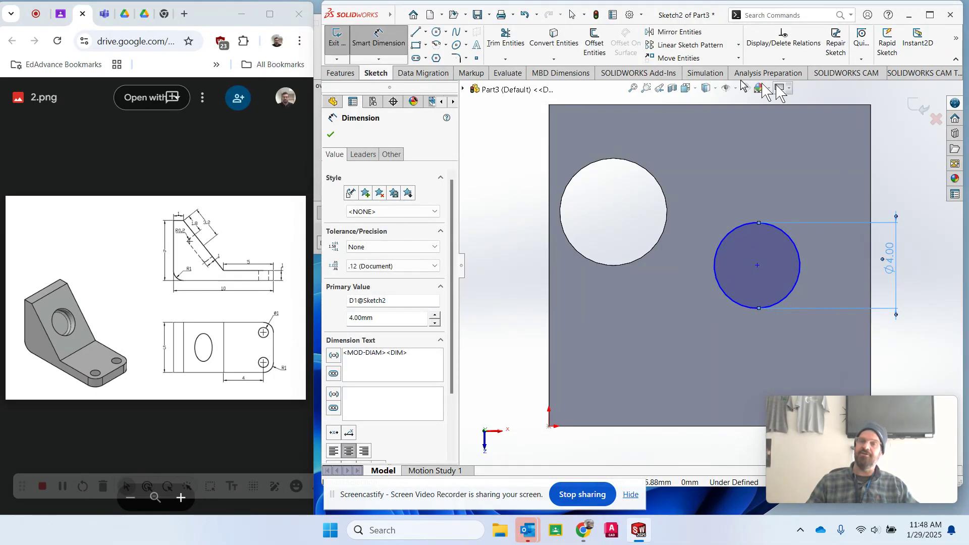
# Dimension the horizontal distance from the 4 mm circle's centre to the face's right edge as 3 mm
pyautogui.click(758, 266)
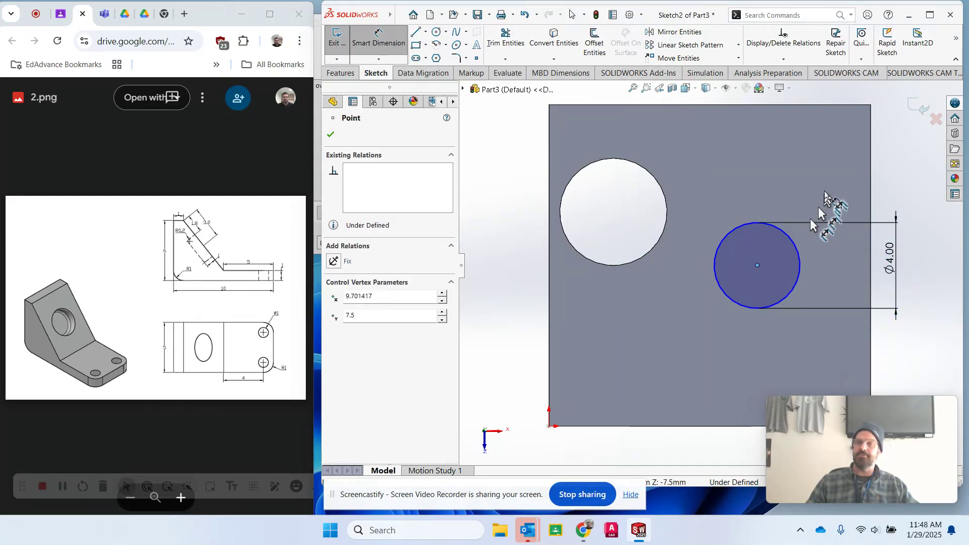
pyautogui.click(871, 112)
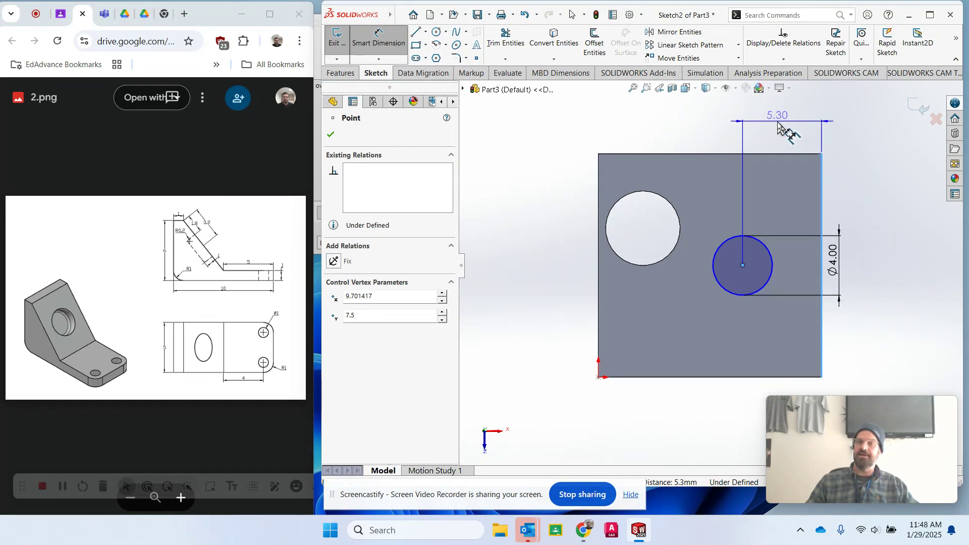
pyautogui.click(777, 127)
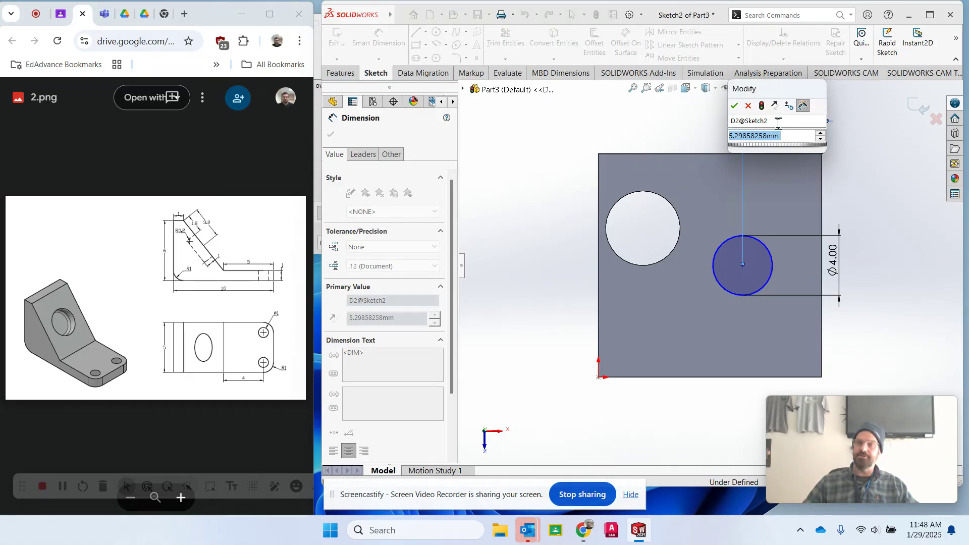
pyautogui.write('3')
pyautogui.press('Return')
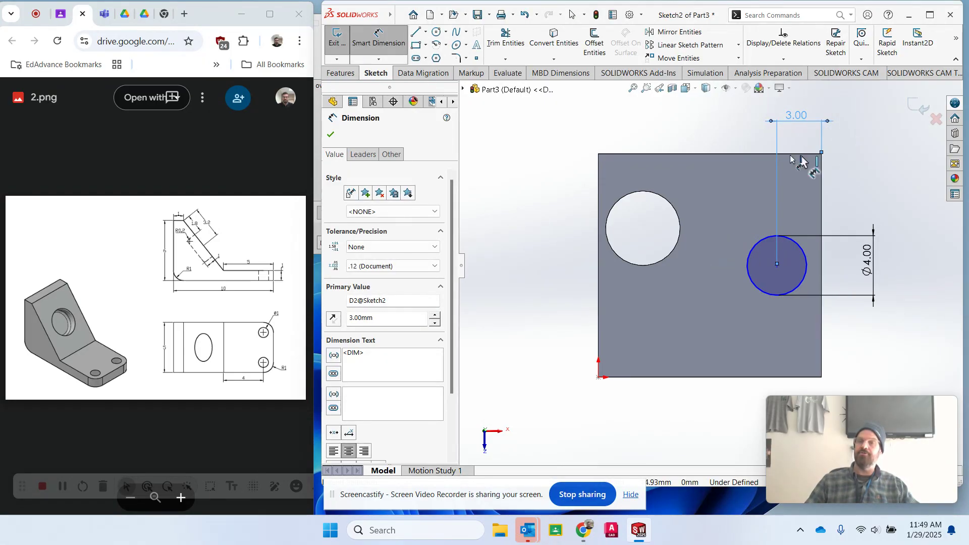
# Dimension the vertical distance from the 4 mm circle's centre to the face's upper-right corner as 5 mm
pyautogui.click(777, 266)
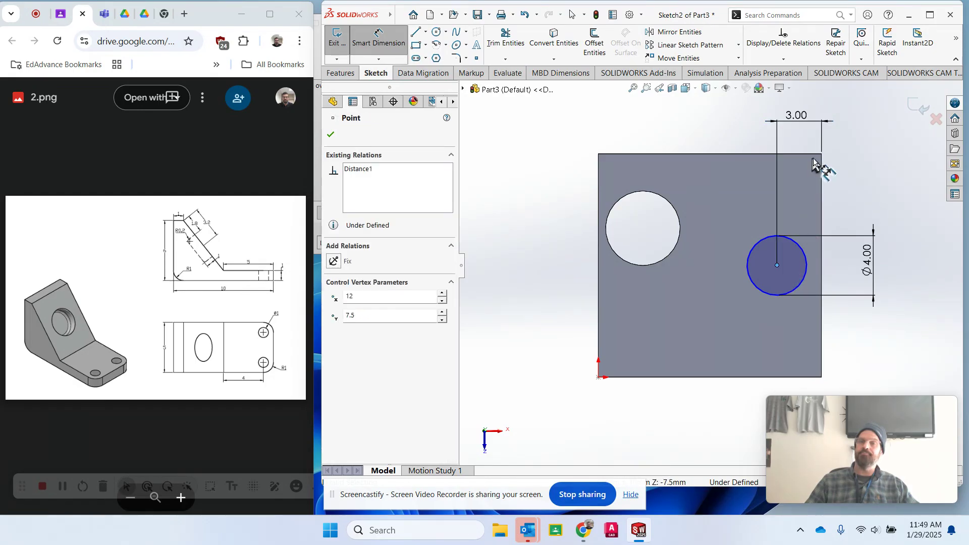
pyautogui.click(822, 154)
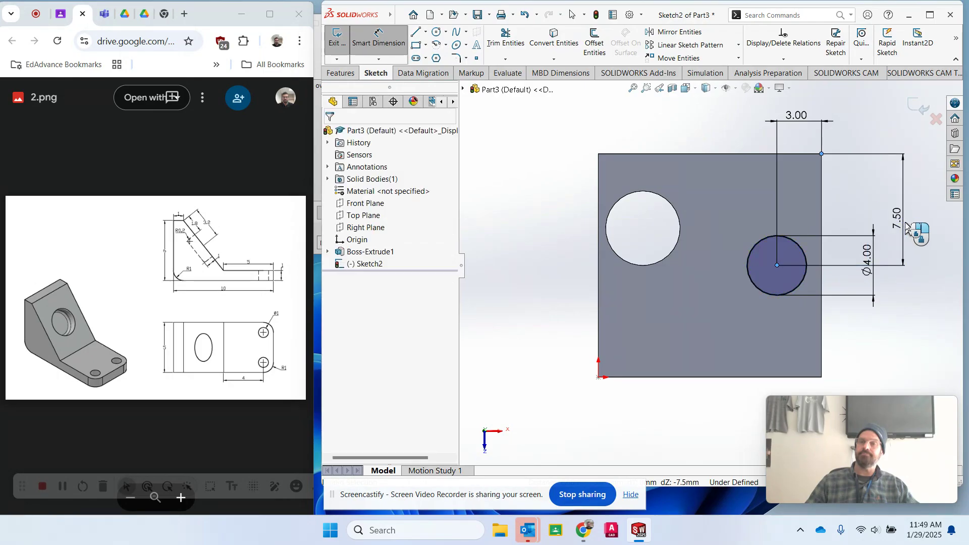
pyautogui.click(904, 225)
pyautogui.write('5')
pyautogui.press('Return')
pyautogui.press('Escape')
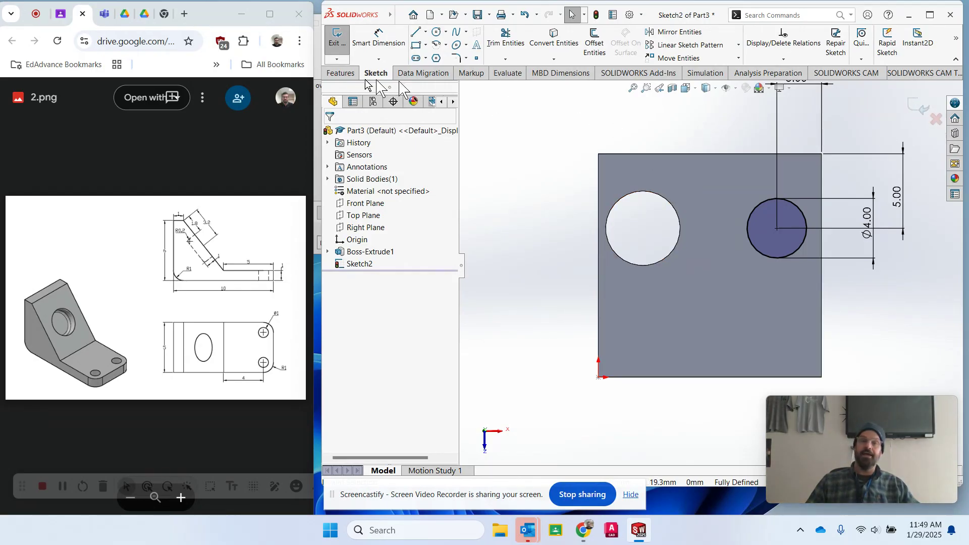
# Cut the 4 mm circle into the block with a blind Extruded Cut 10 mm deep
pyautogui.click(340, 74)
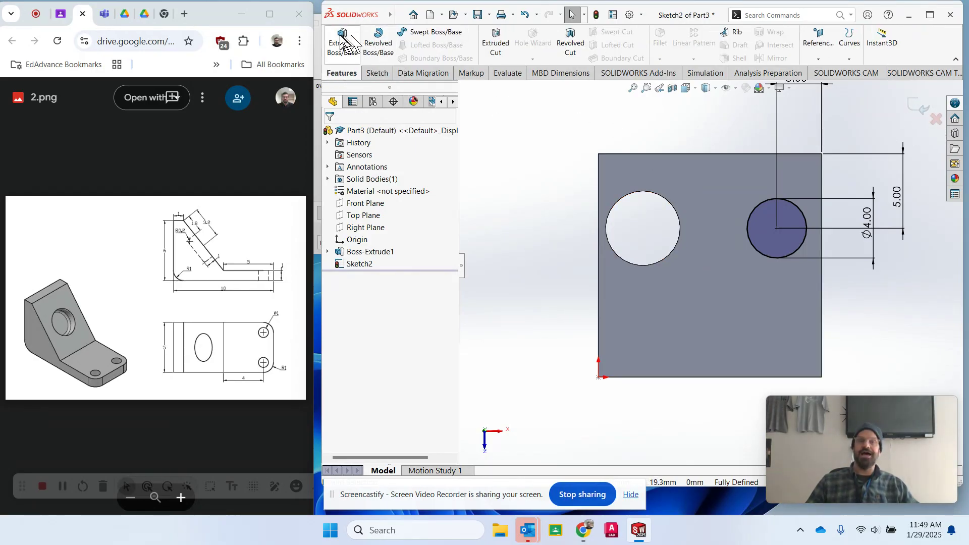
pyautogui.click(500, 45)
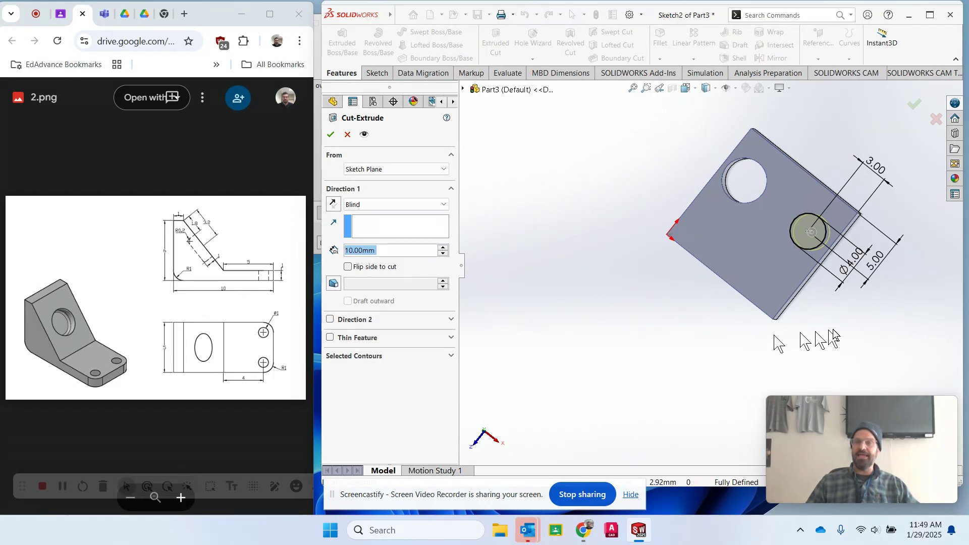
pyautogui.moveTo(858, 341)
pyautogui.mouseDown(button='middle')
pyautogui.moveTo(865, 348)
pyautogui.moveTo(873, 312)
pyautogui.moveTo(863, 332)
pyautogui.moveTo(874, 336)
pyautogui.mouseUp(button='middle')
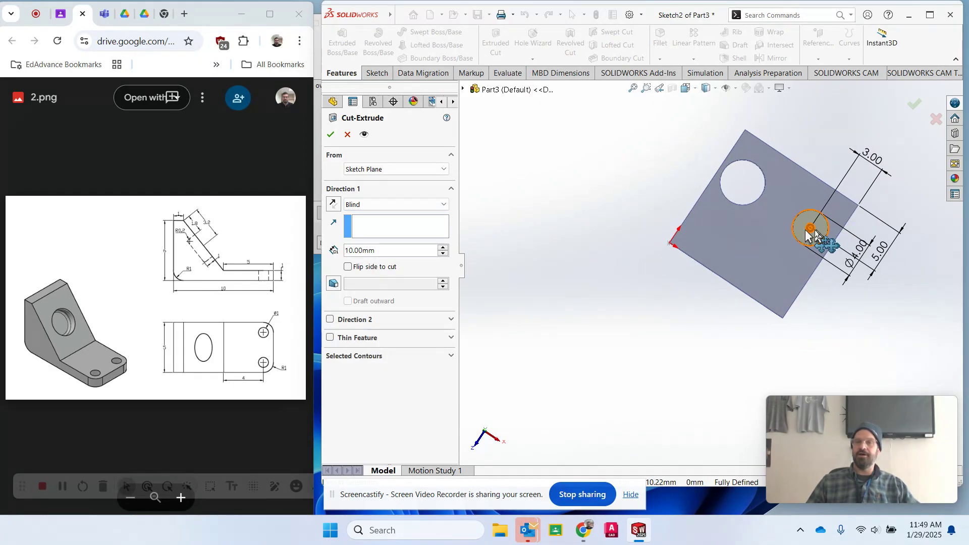
pyautogui.moveTo(865, 320); pyautogui.dragTo(844, 236, button='middle')
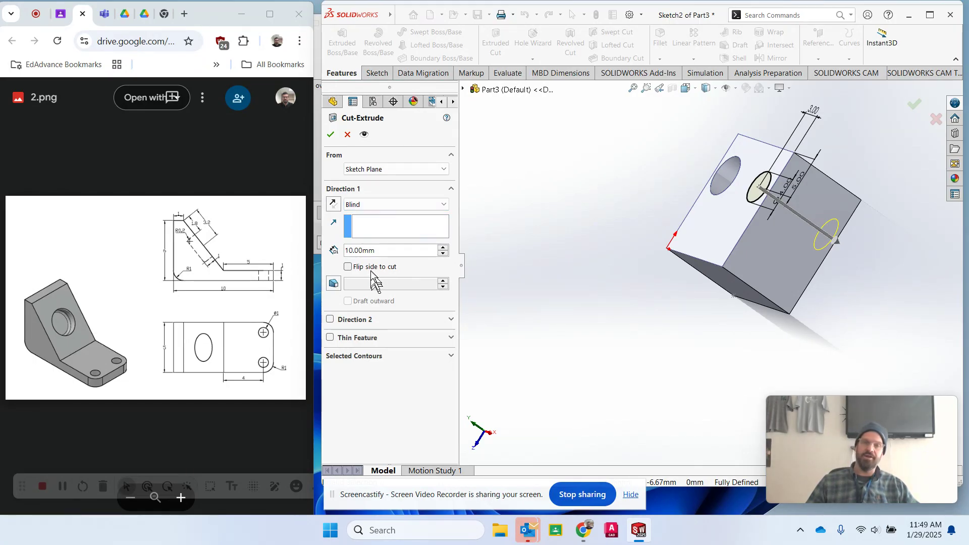
pyautogui.click(387, 206)
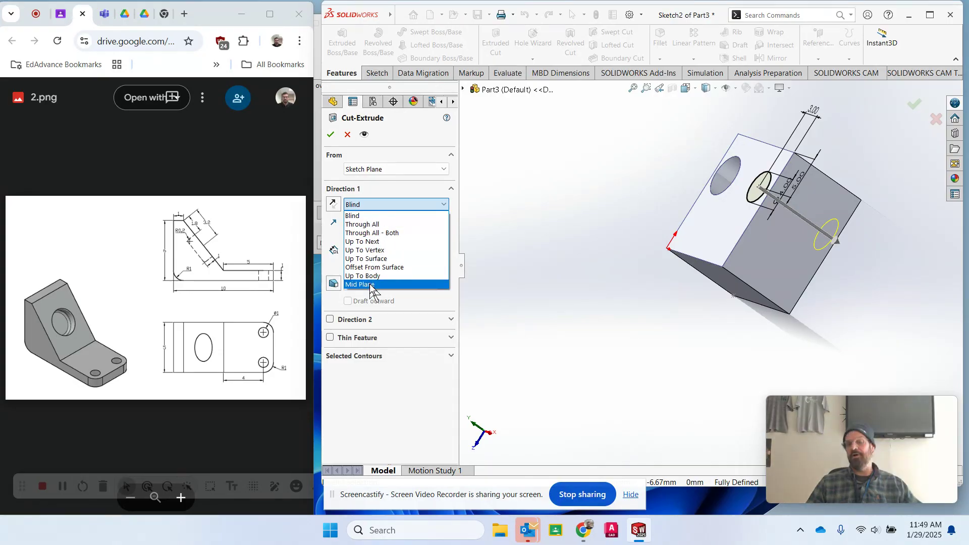
pyautogui.click(367, 206)
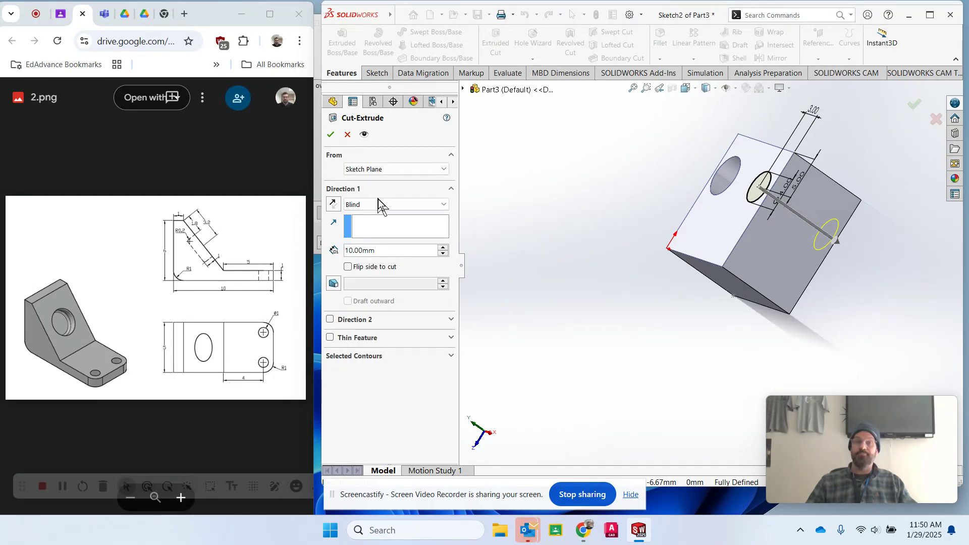
pyautogui.click(330, 135)
pyautogui.moveTo(568, 183); pyautogui.dragTo(586, 231, button='middle')
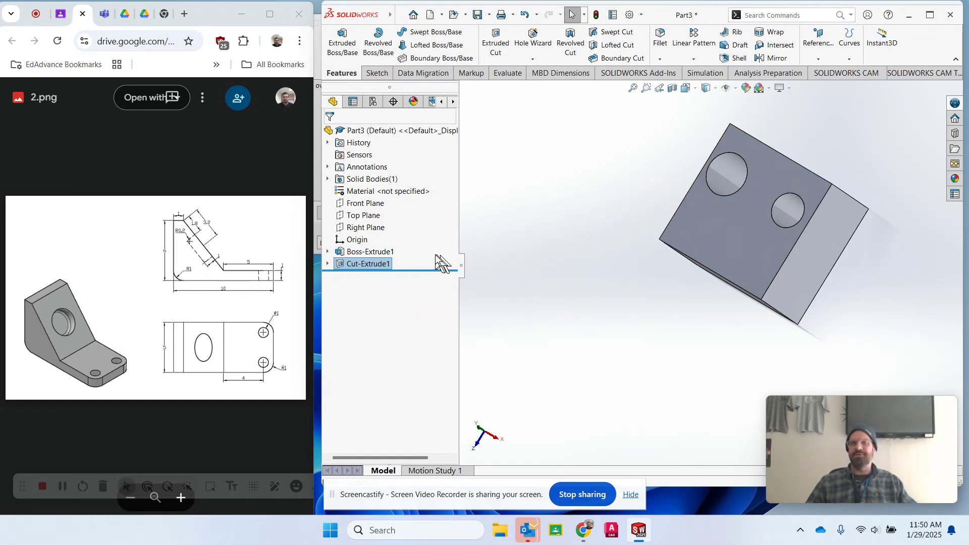
# Edit the block's base extrusion and set its blind depth to 20 mm
pyautogui.click(328, 252)
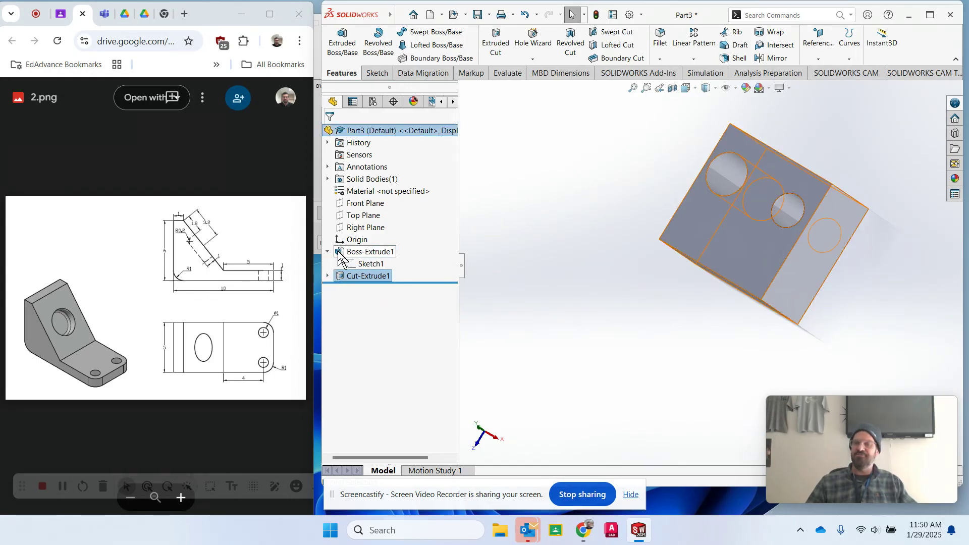
pyautogui.click(341, 255)
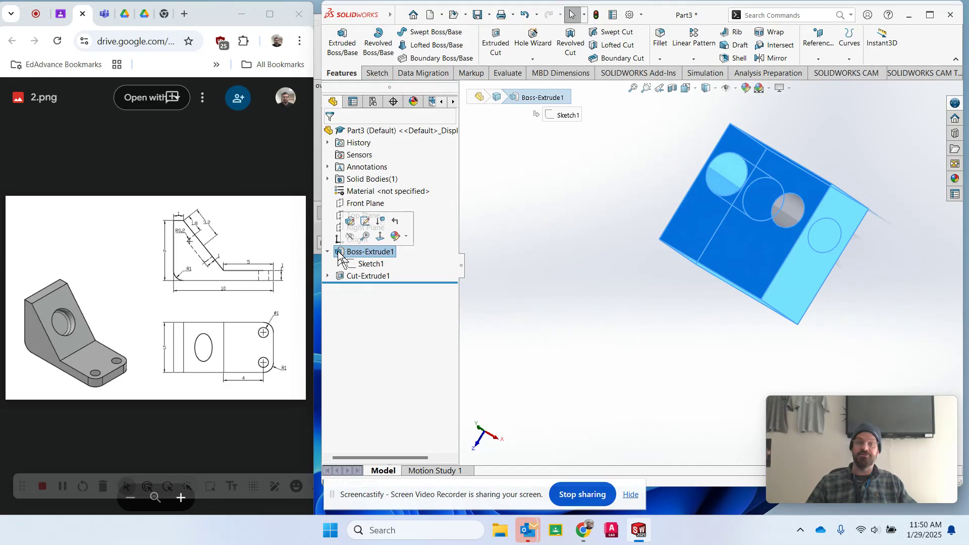
pyautogui.click(350, 225)
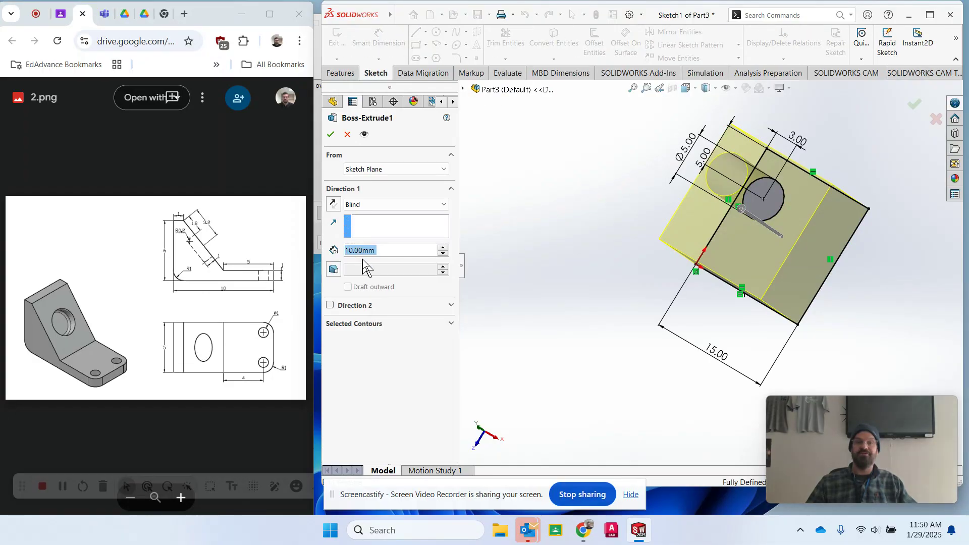
pyautogui.write('20')
pyautogui.press('Return')
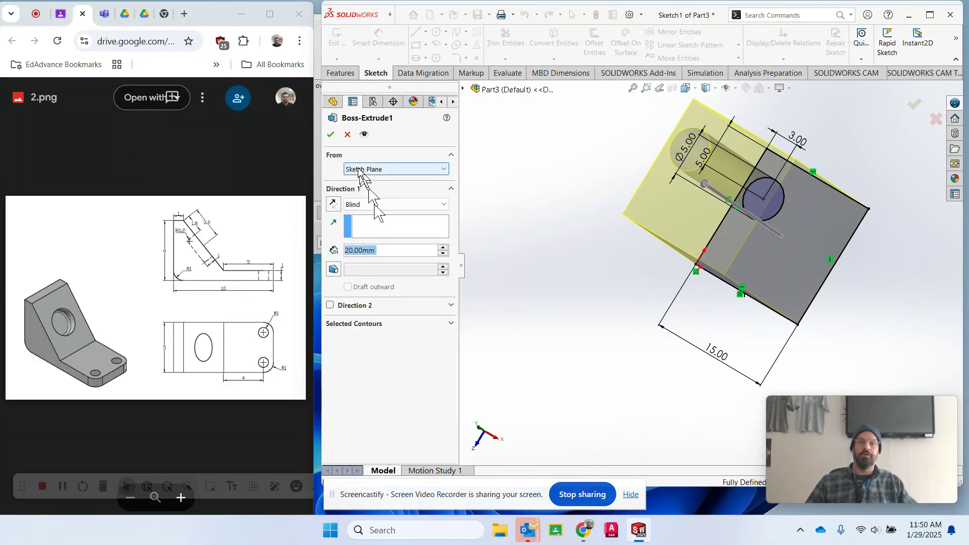
pyautogui.click(331, 136)
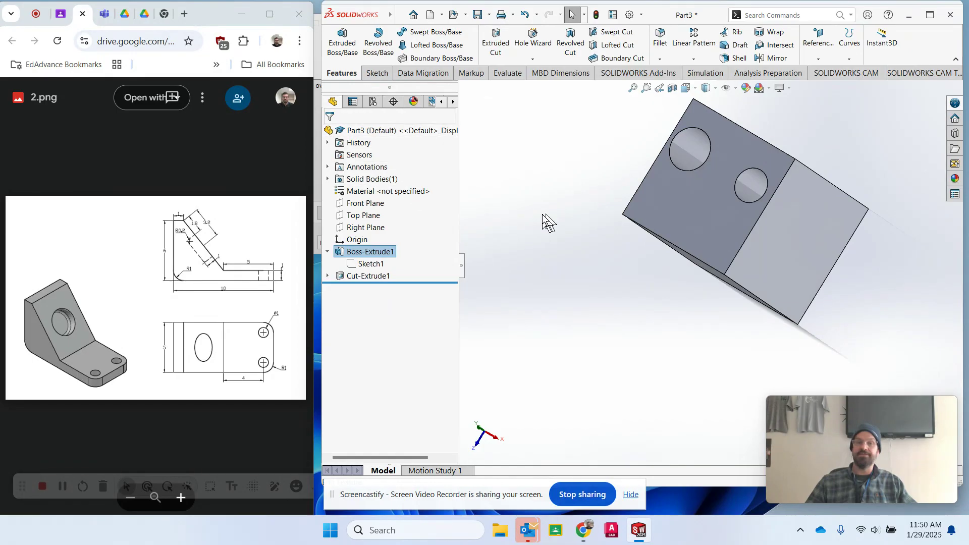
# Examine how deep the 4 mm hole's cut runs through the block compared with the base extrusion
pyautogui.moveTo(500, 190); pyautogui.dragTo(519, 209, button='middle')
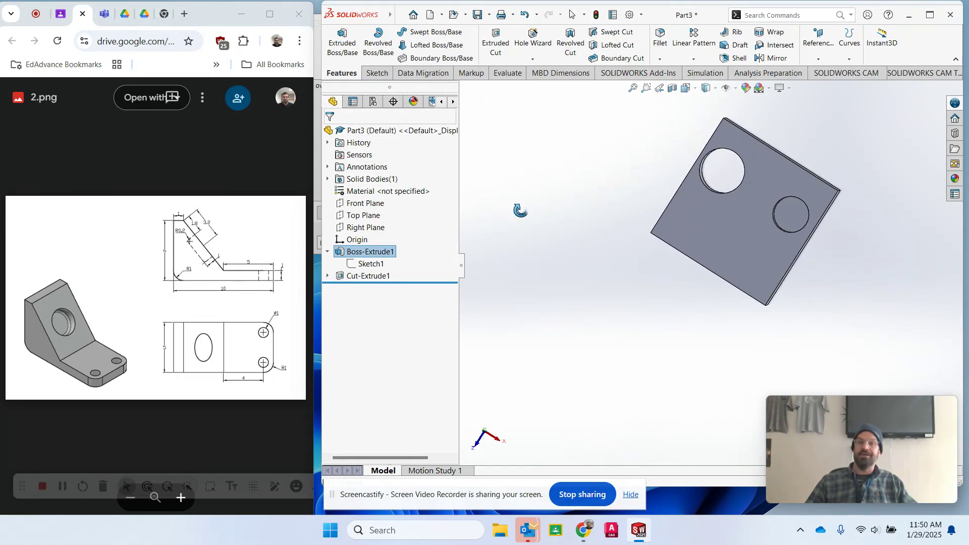
pyautogui.click(343, 254)
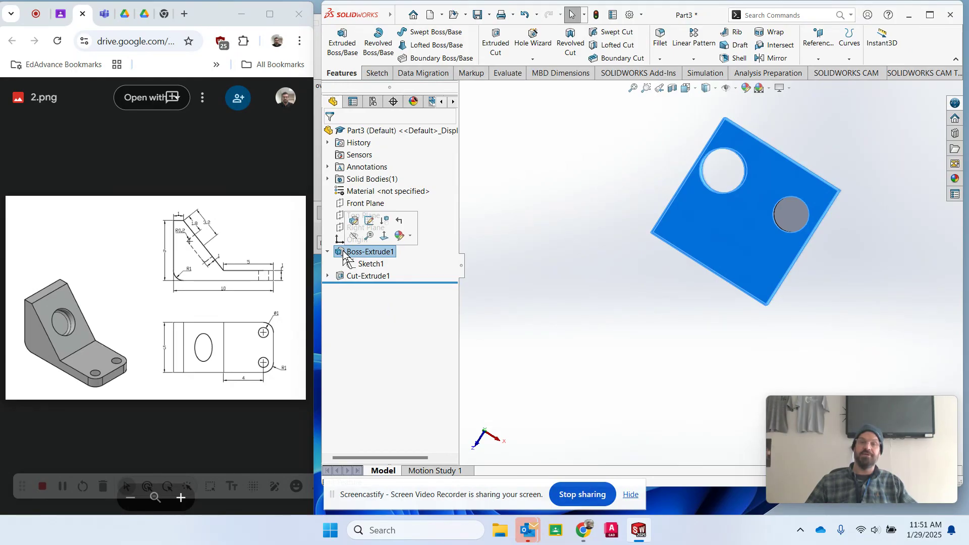
pyautogui.click(328, 252)
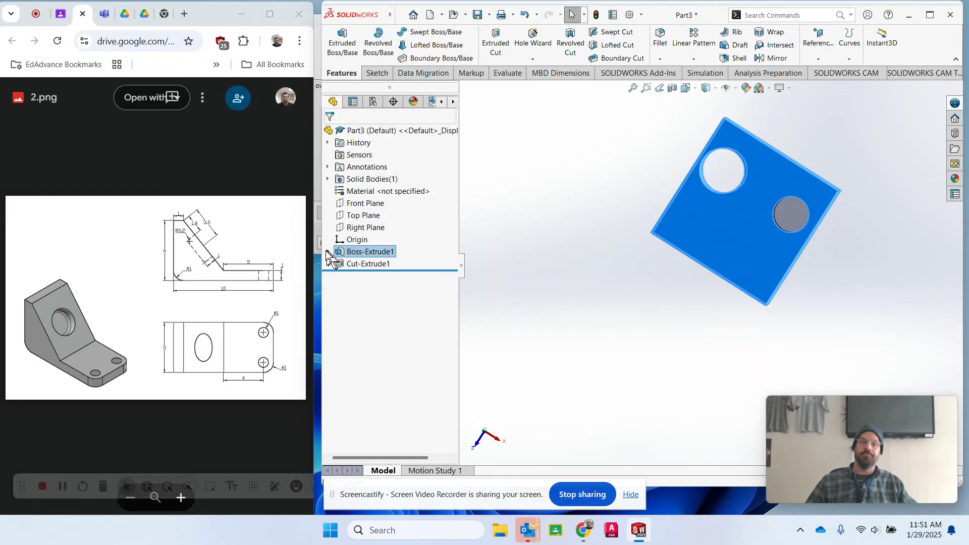
pyautogui.click(356, 264)
pyautogui.moveTo(861, 285); pyautogui.dragTo(803, 220, button='middle')
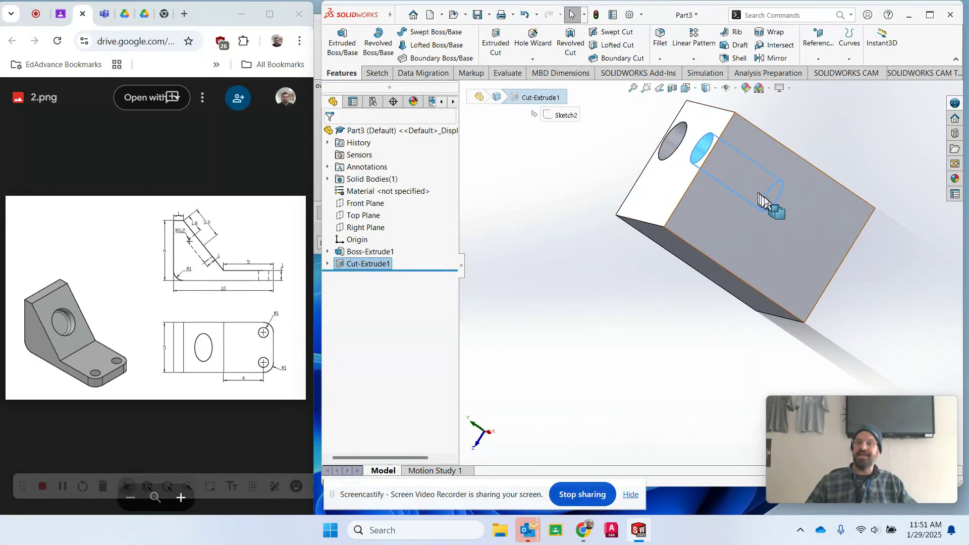
# Edit the 4 mm hole's cut extrusion and change its end condition to Through All
pyautogui.click(328, 265)
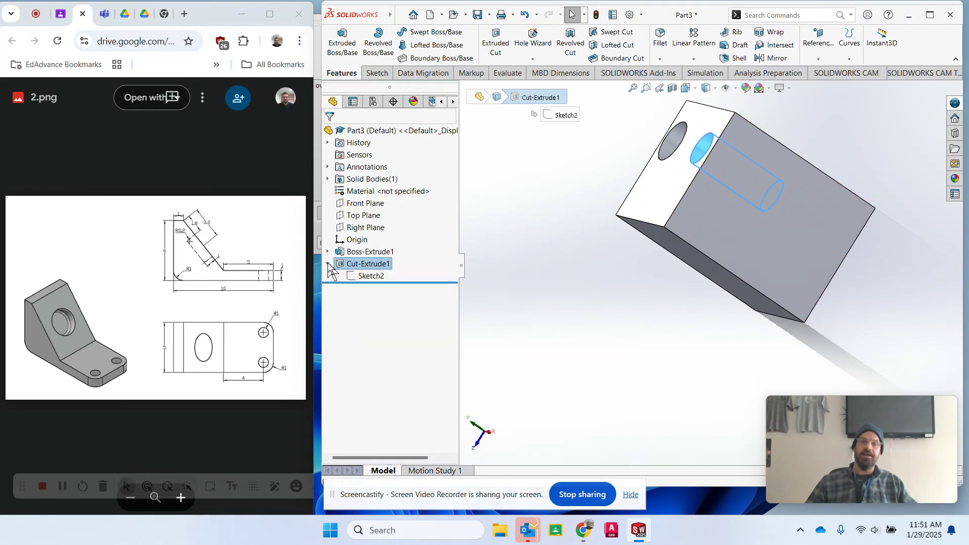
pyautogui.click(344, 266)
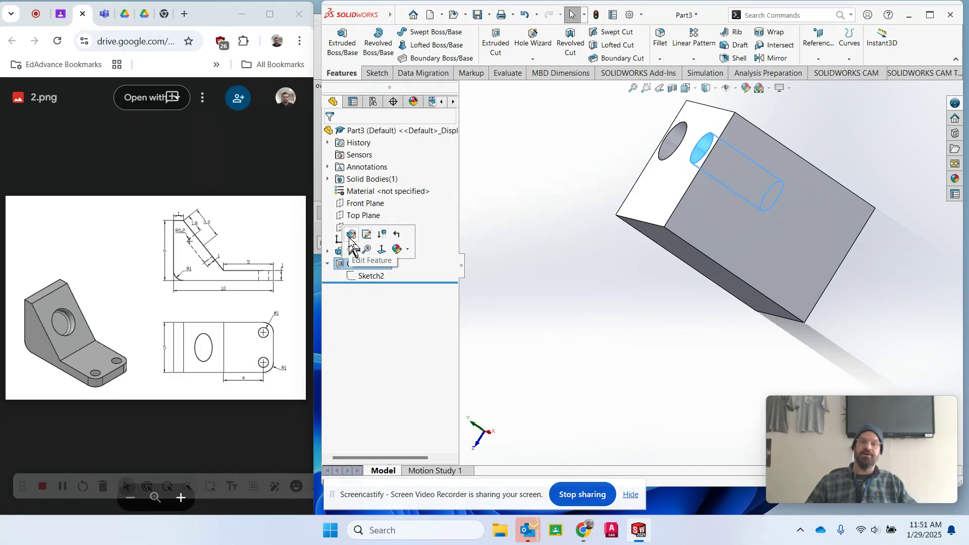
pyautogui.click(352, 236)
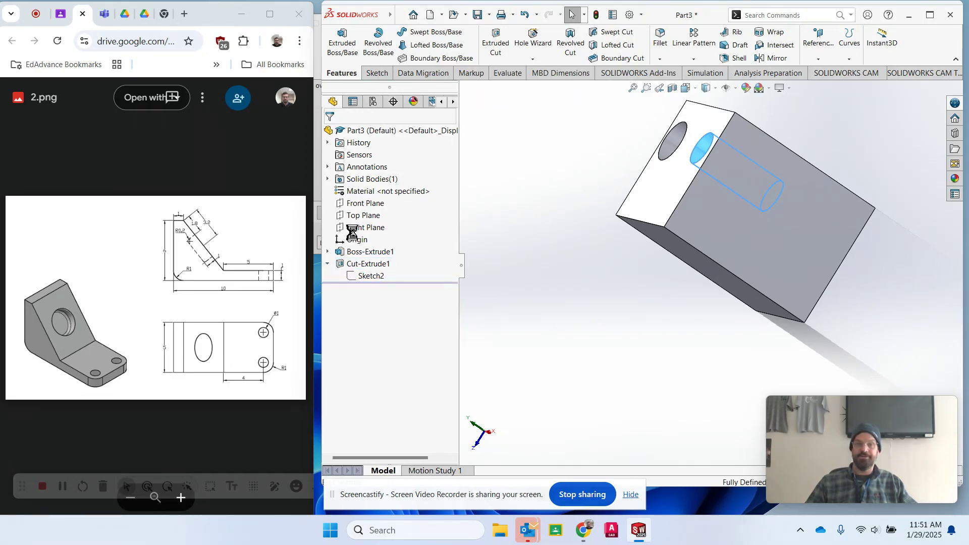
pyautogui.click(389, 205)
pyautogui.click(393, 225)
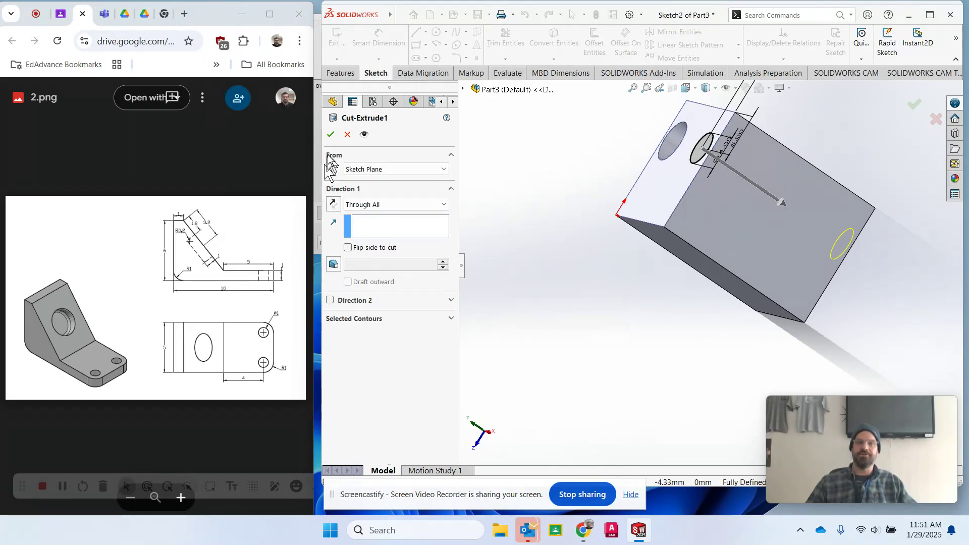
pyautogui.click(331, 135)
pyautogui.moveTo(505, 237); pyautogui.dragTo(563, 300, button='middle')
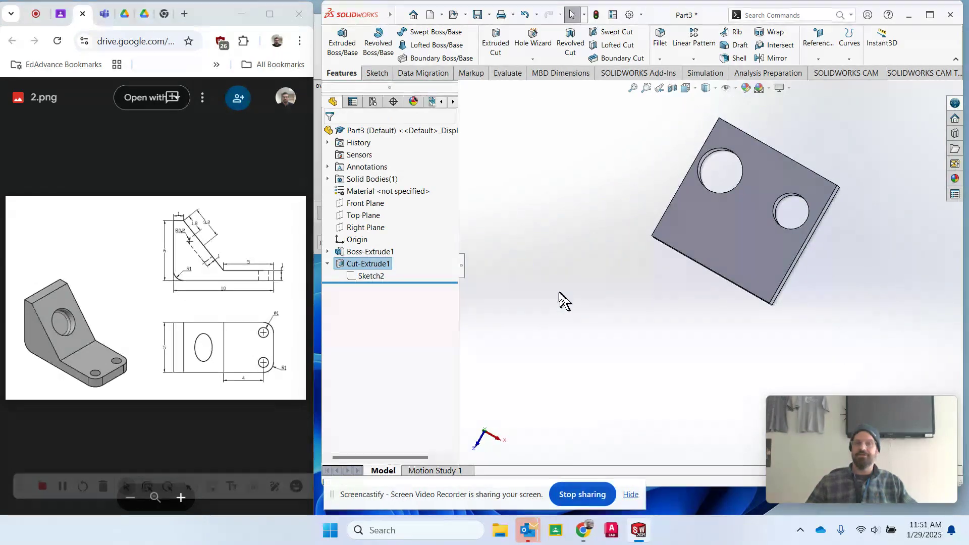
# Edit the block's base extrusion and set its blind depth to 30 mm
pyautogui.click(327, 263)
pyautogui.click(327, 252)
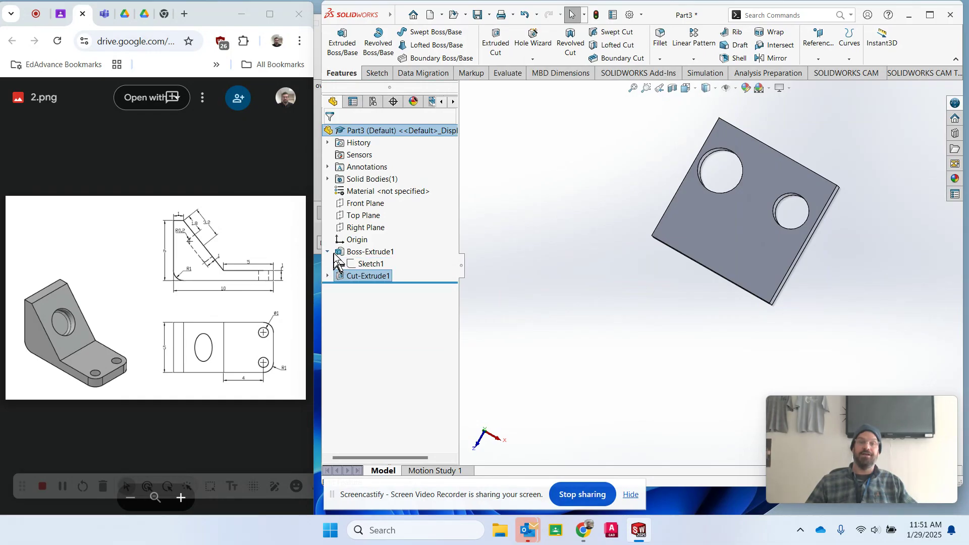
pyautogui.click(353, 252)
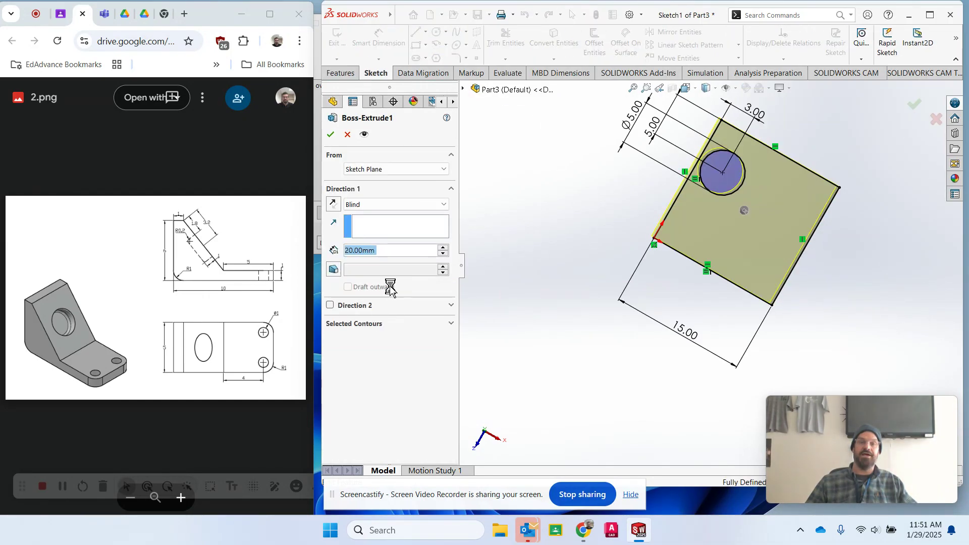
pyautogui.write('30')
pyautogui.press('Return')
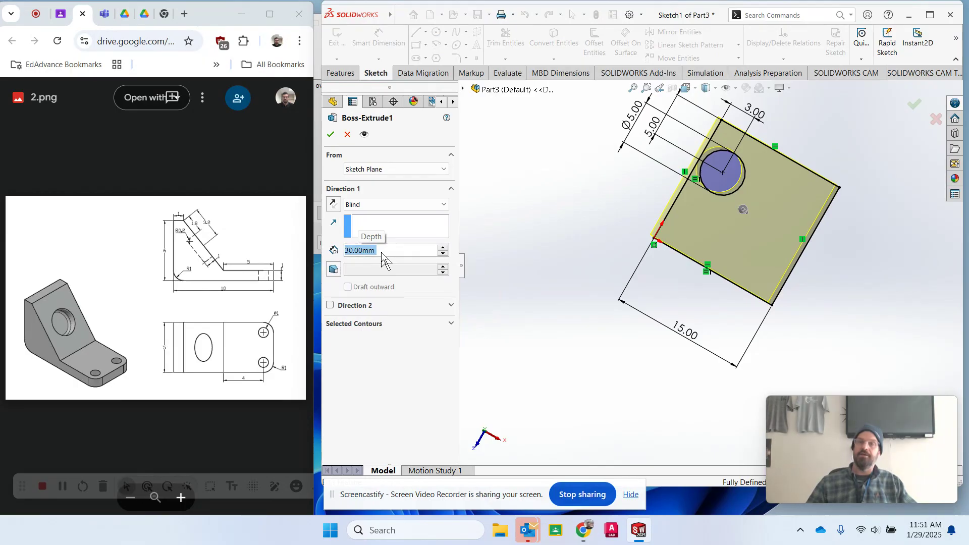
pyautogui.click(331, 134)
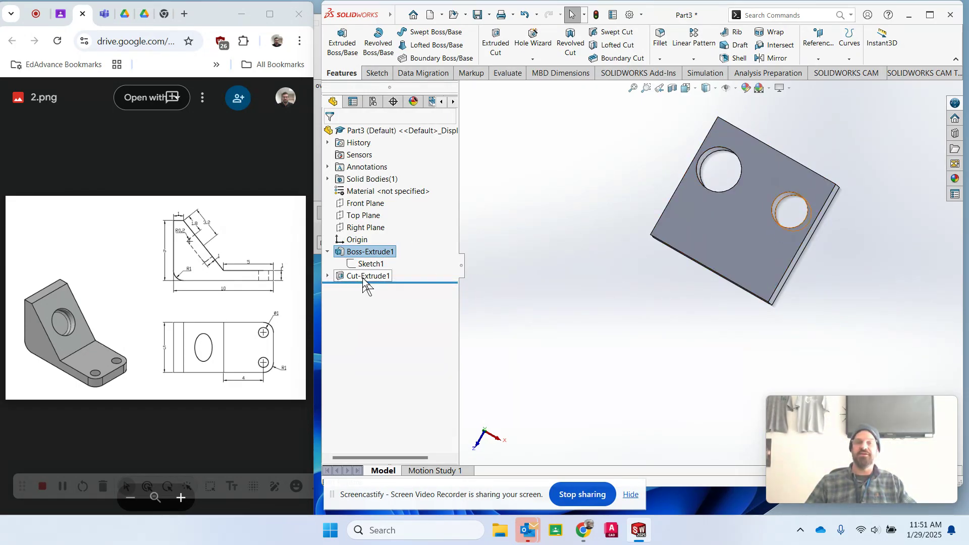
pyautogui.moveTo(806, 280); pyautogui.dragTo(872, 268, button='middle')
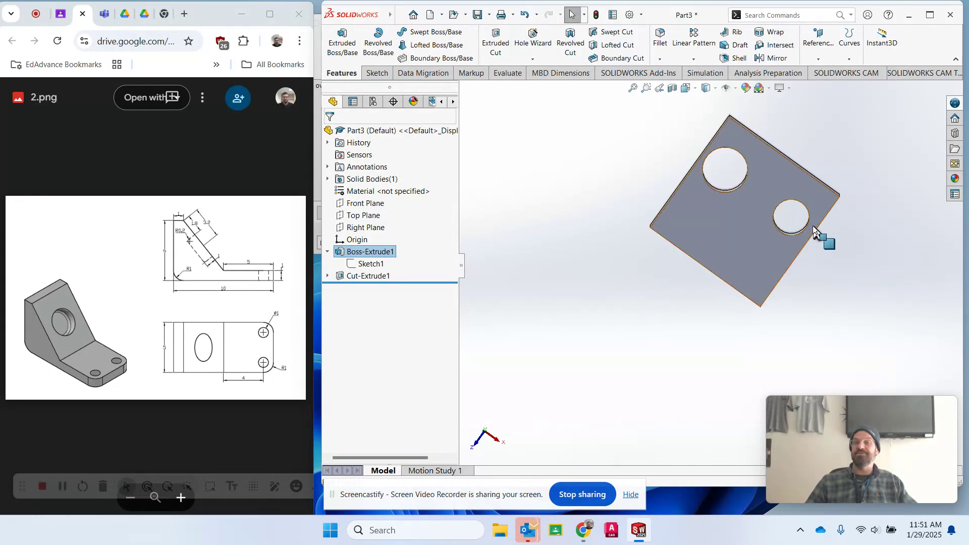